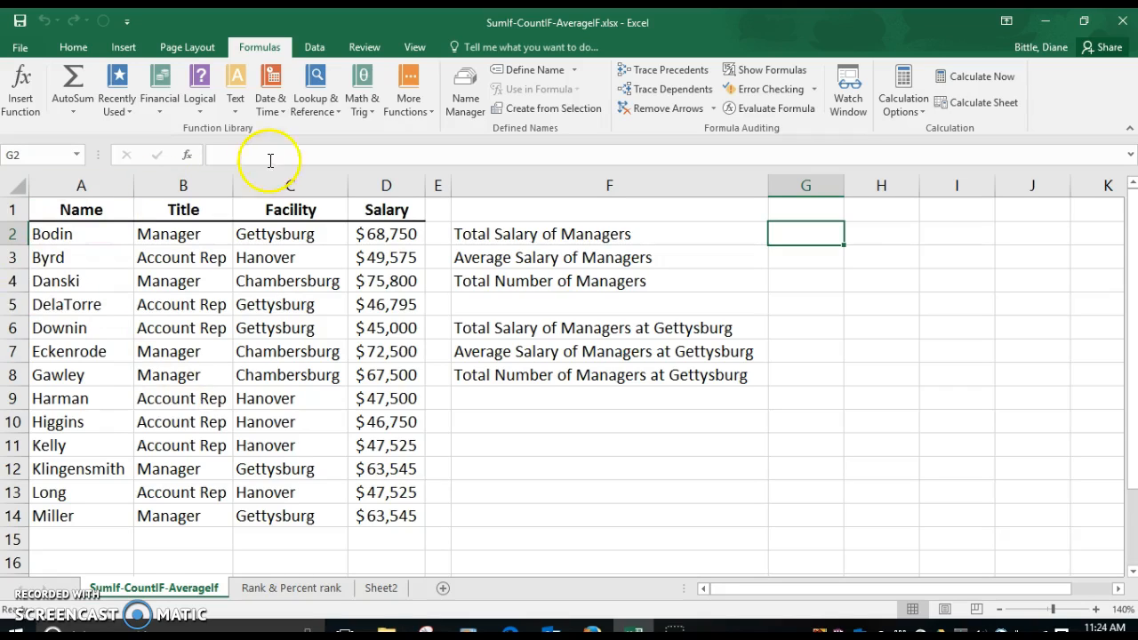
Total the managers' salaries in G2 with SUMIF, using range B2:B14, criteria "manager" and sum range D2:D14
click(364, 109)
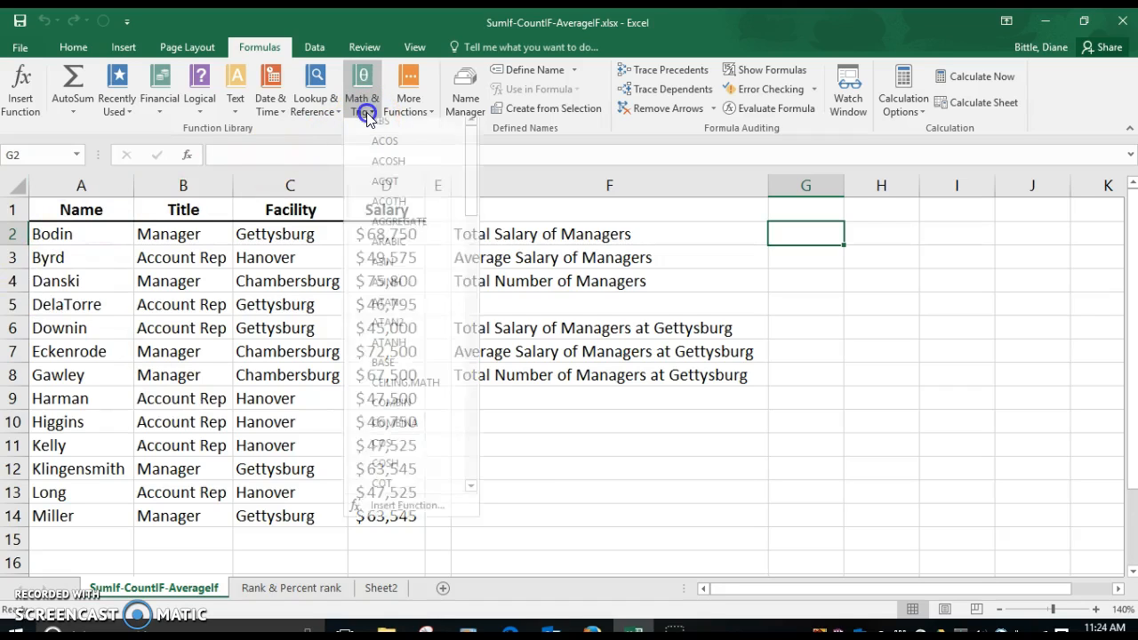
drag(468, 168, 467, 404)
click(384, 409)
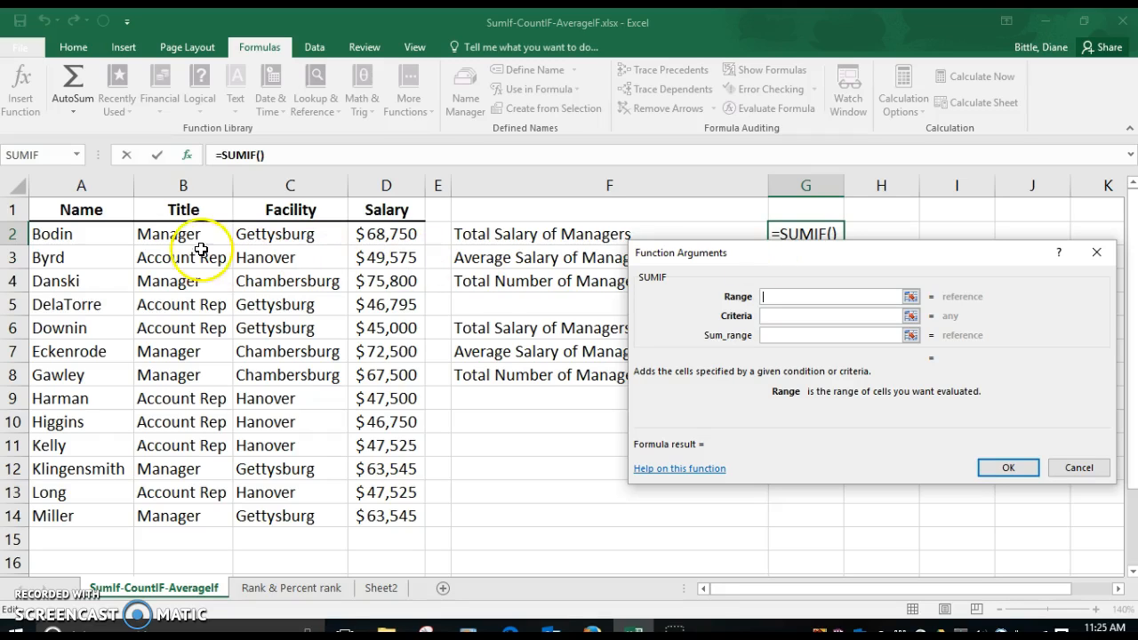
drag(185, 235, 170, 518)
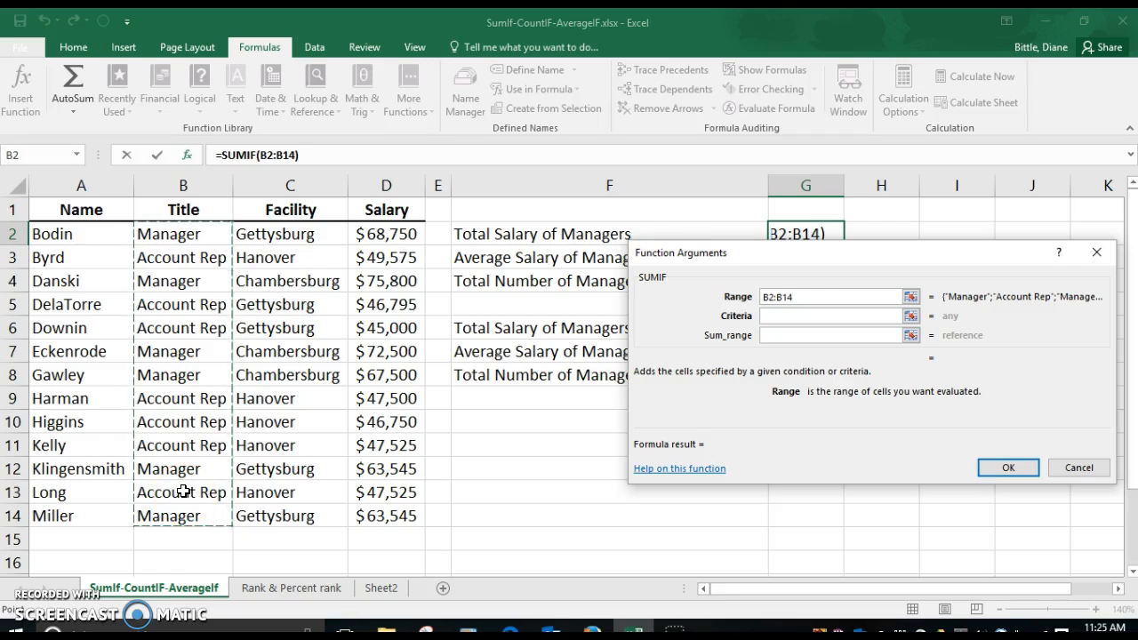
click(788, 316)
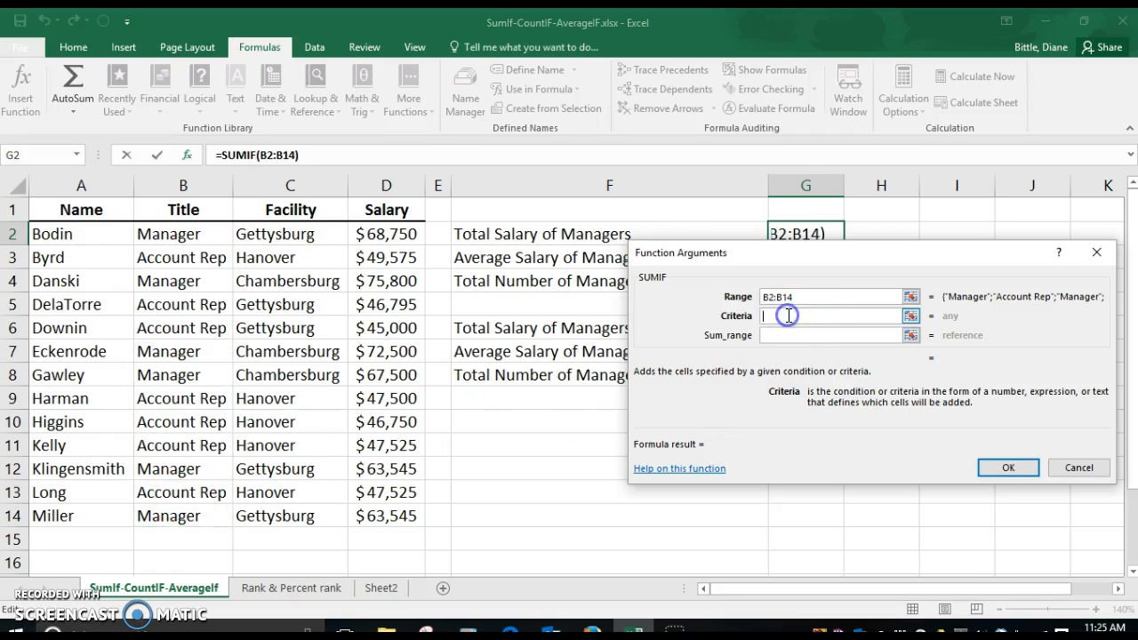
text(manager)
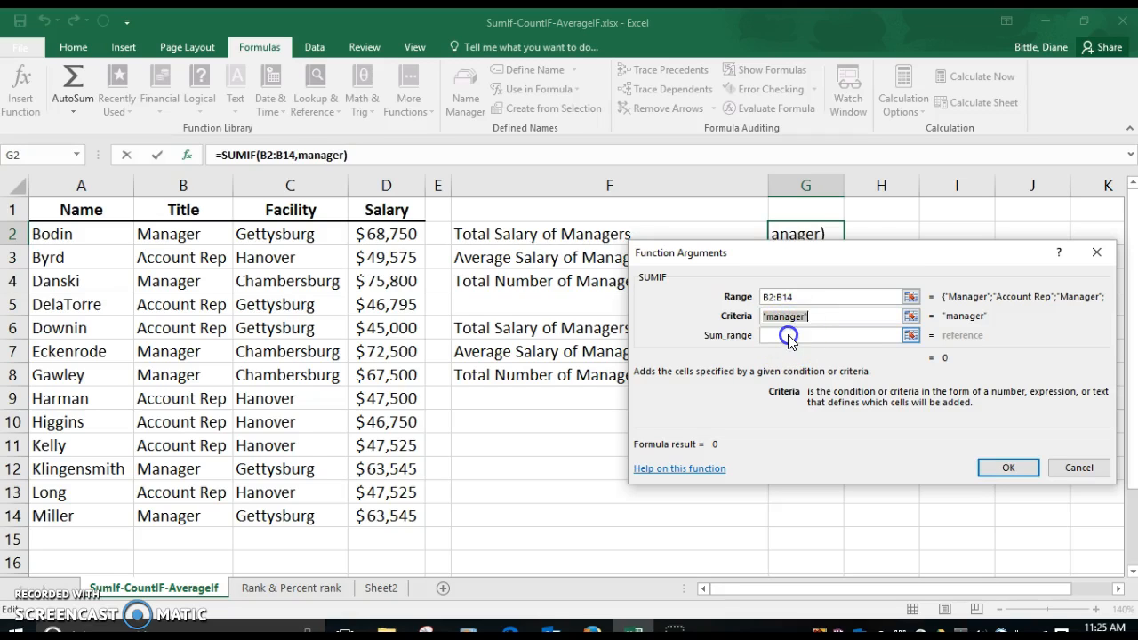
click(789, 335)
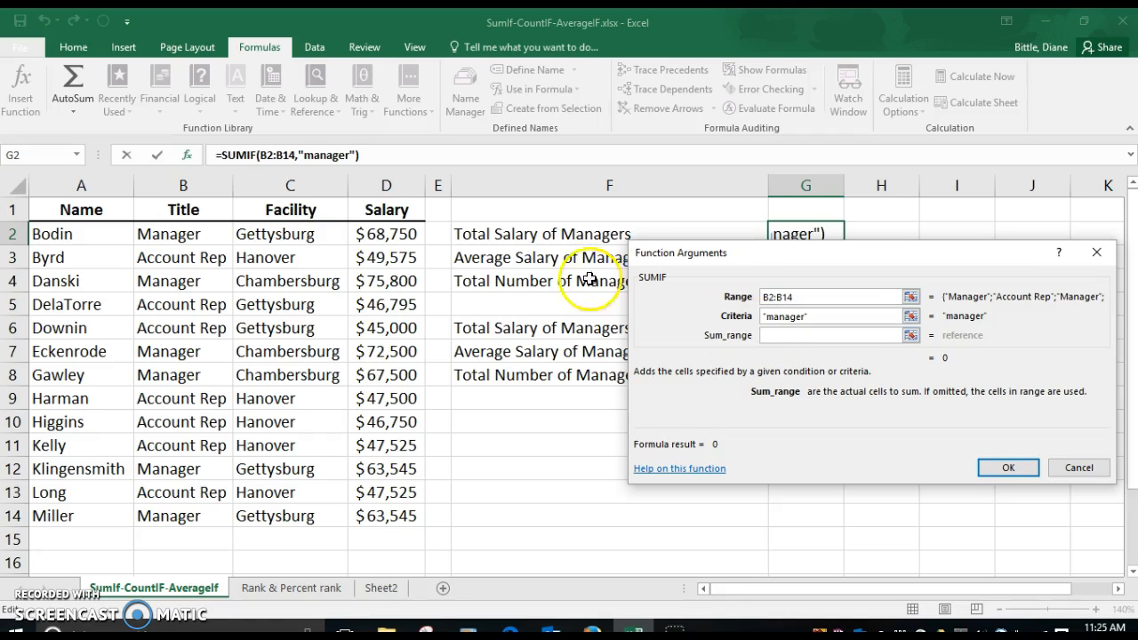
drag(398, 233, 388, 515)
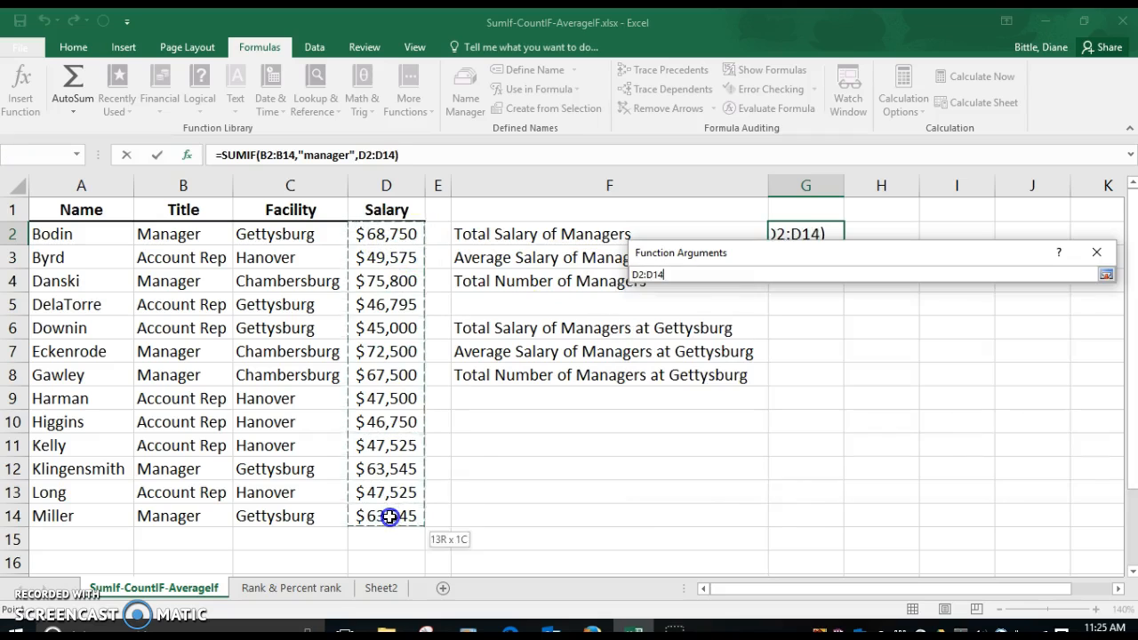
click(1004, 470)
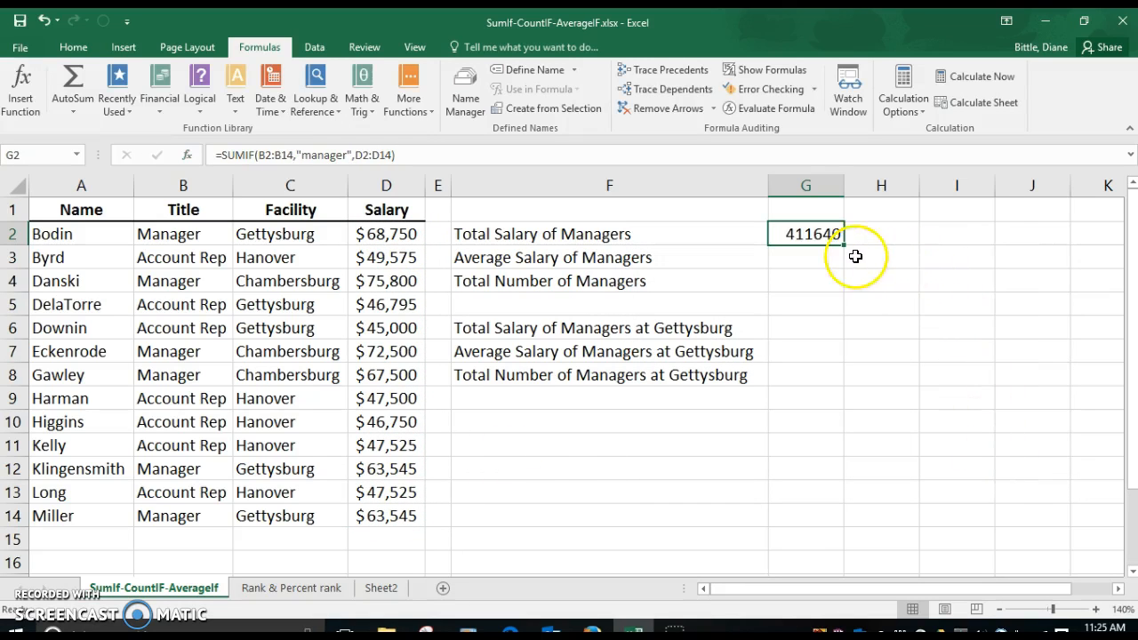
Format the total in G2 as Accounting with a dollar sign and no decimal places
click(75, 47)
click(532, 102)
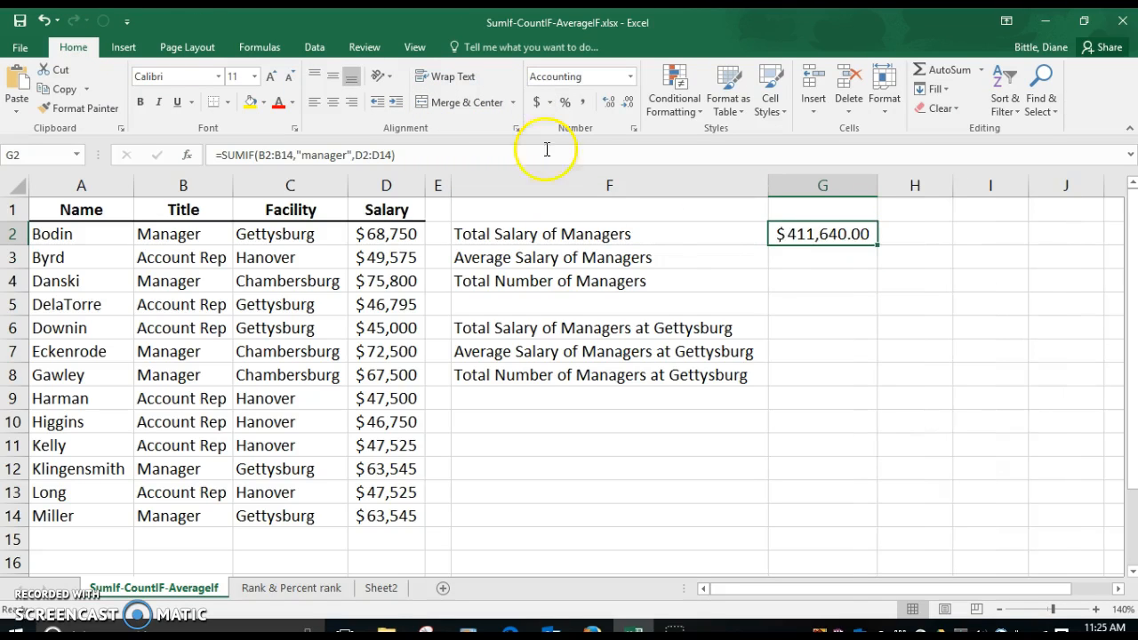
click(632, 100)
click(632, 99)
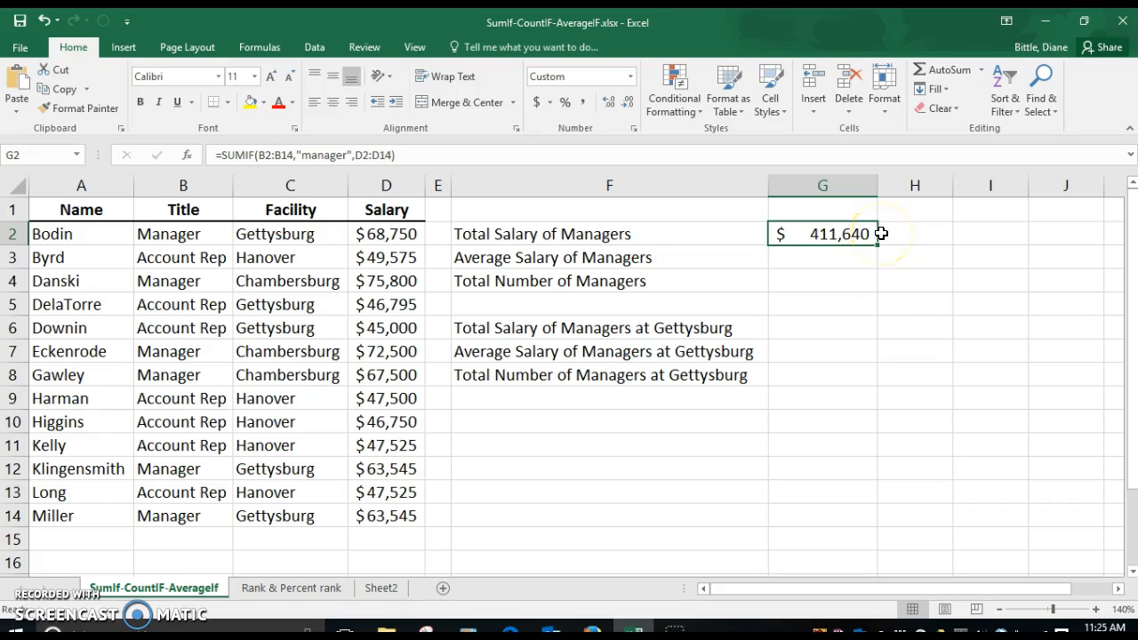
Check each manager's salary in D2, D4, D7, D8, D12 and D14 that counts towards the total
click(390, 233)
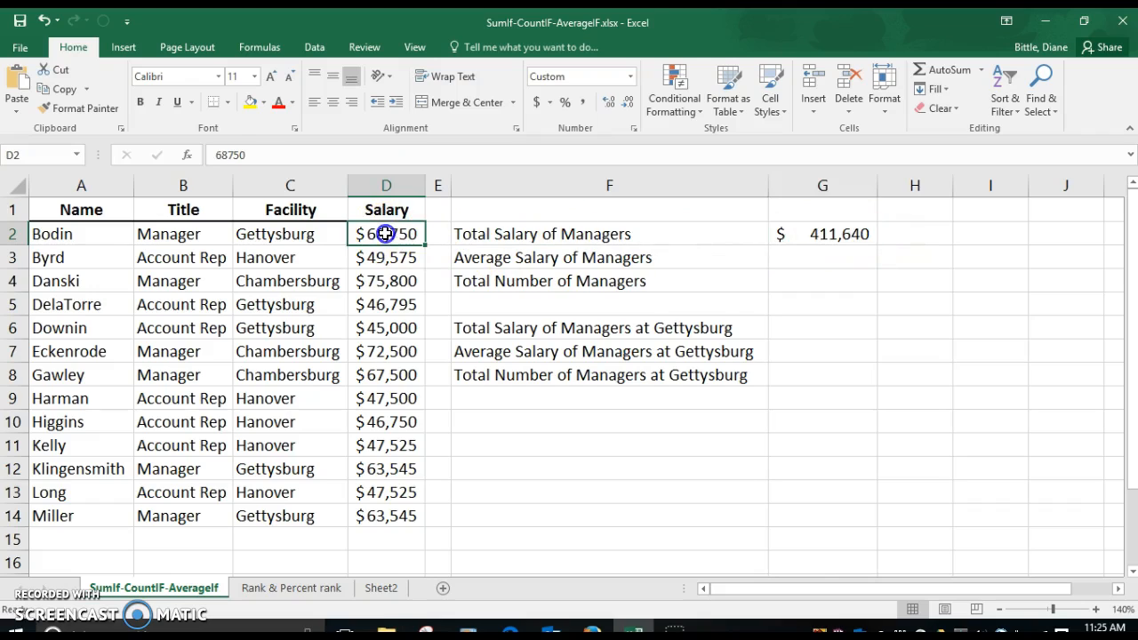
click(377, 281)
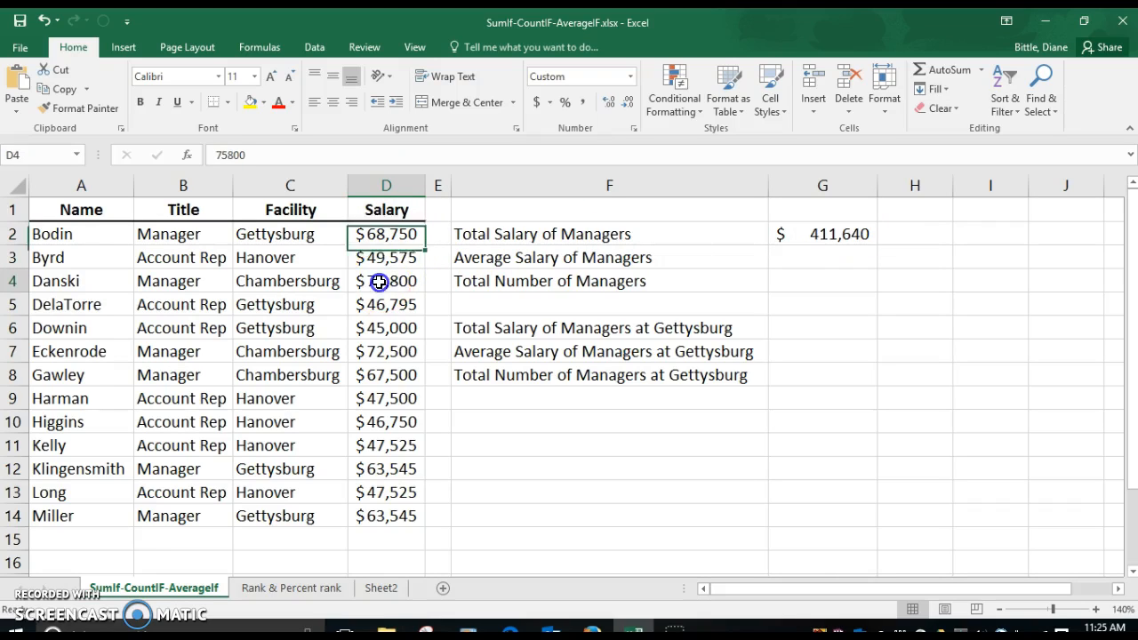
click(380, 351)
click(385, 376)
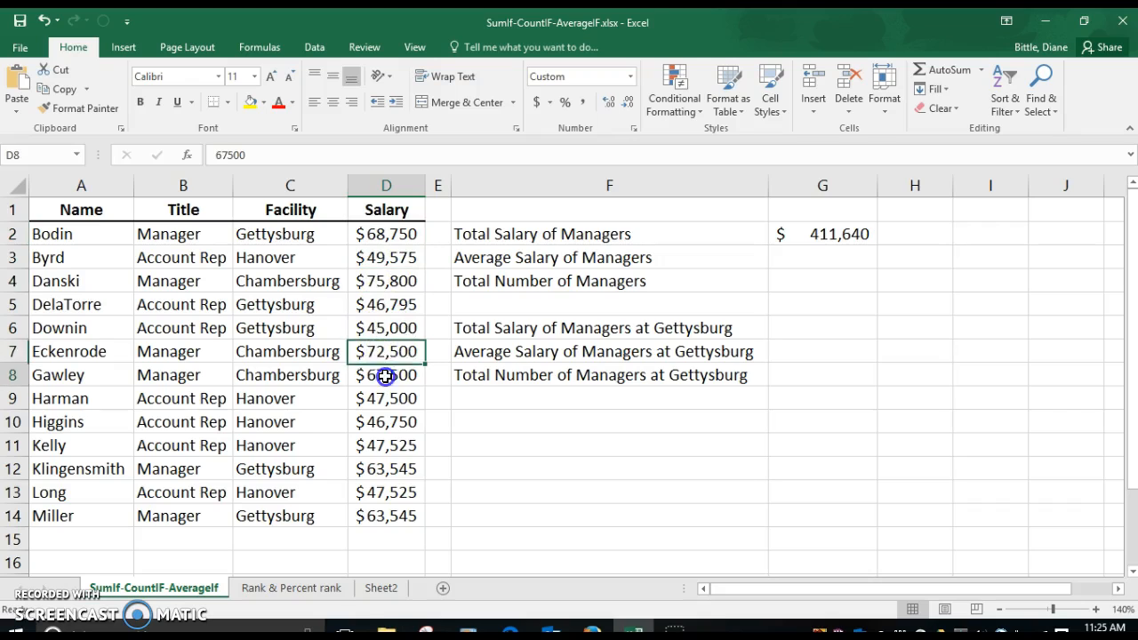
click(384, 470)
click(378, 522)
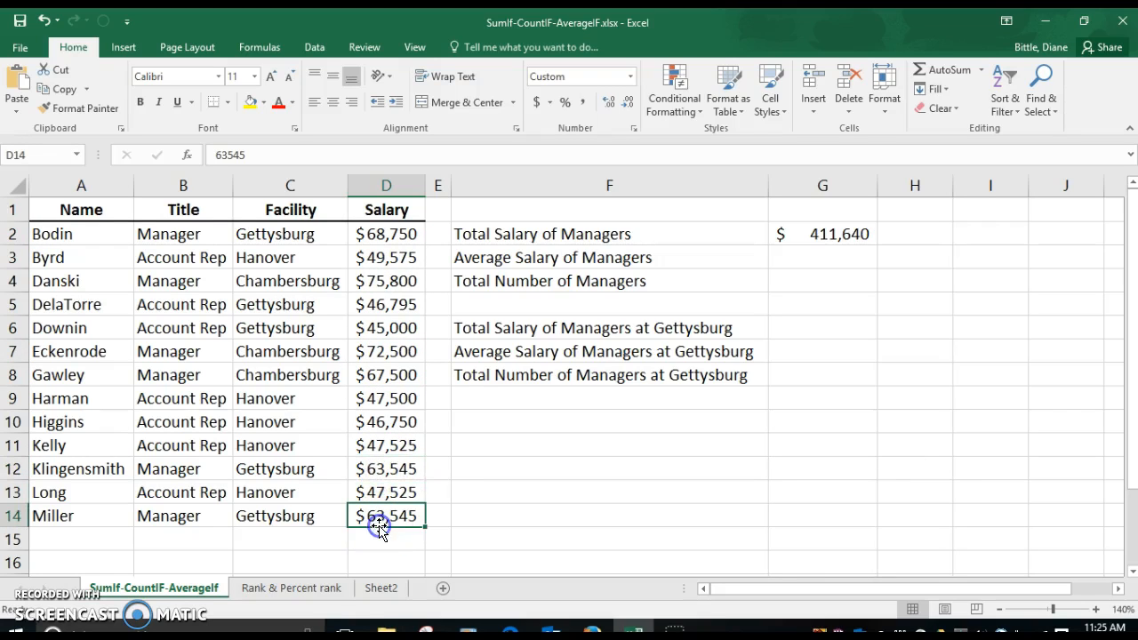
Insert the statistical function AVERAGEIF in G3 for the average salary of managers
click(830, 255)
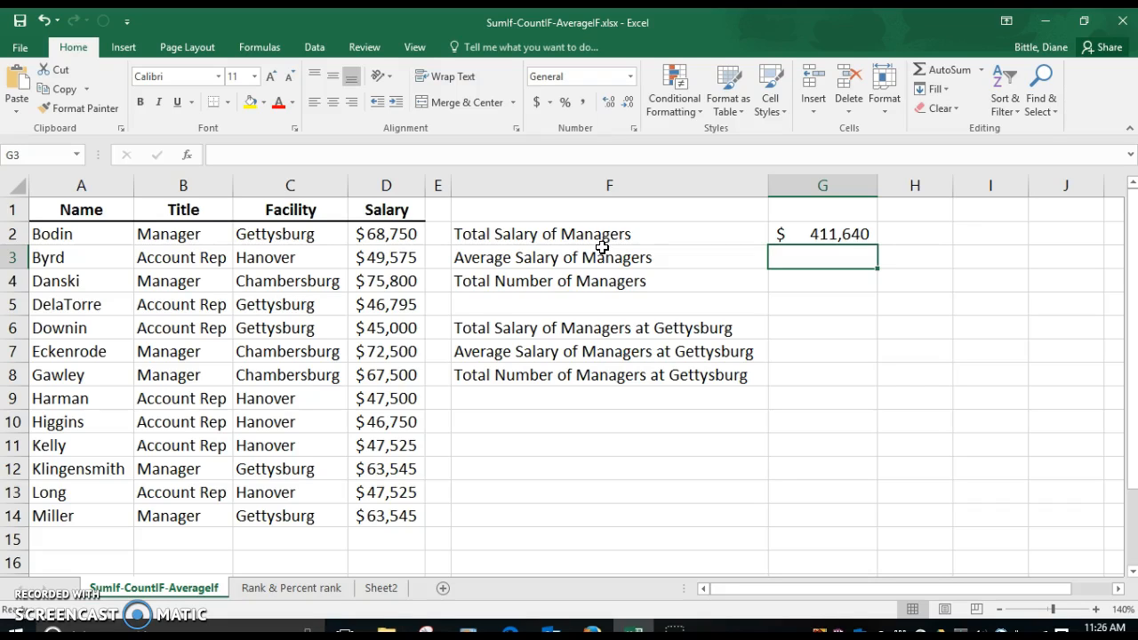
click(265, 46)
click(362, 105)
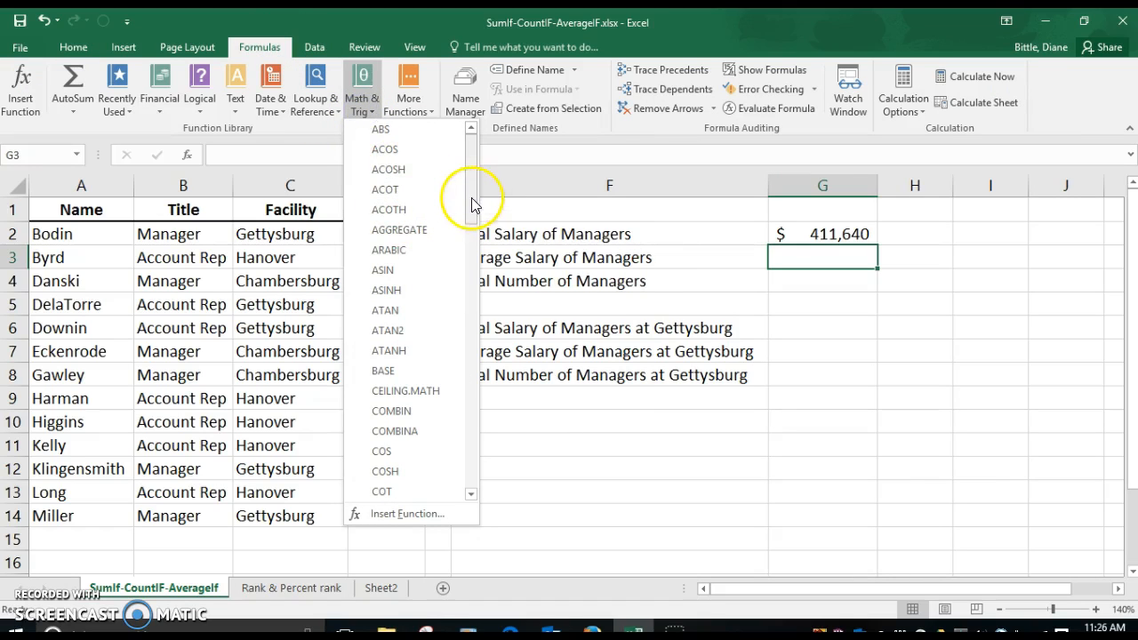
mouse_move(471, 202)
mouse_down()
mouse_move(469, 218)
mouse_move(470, 183)
mouse_up()
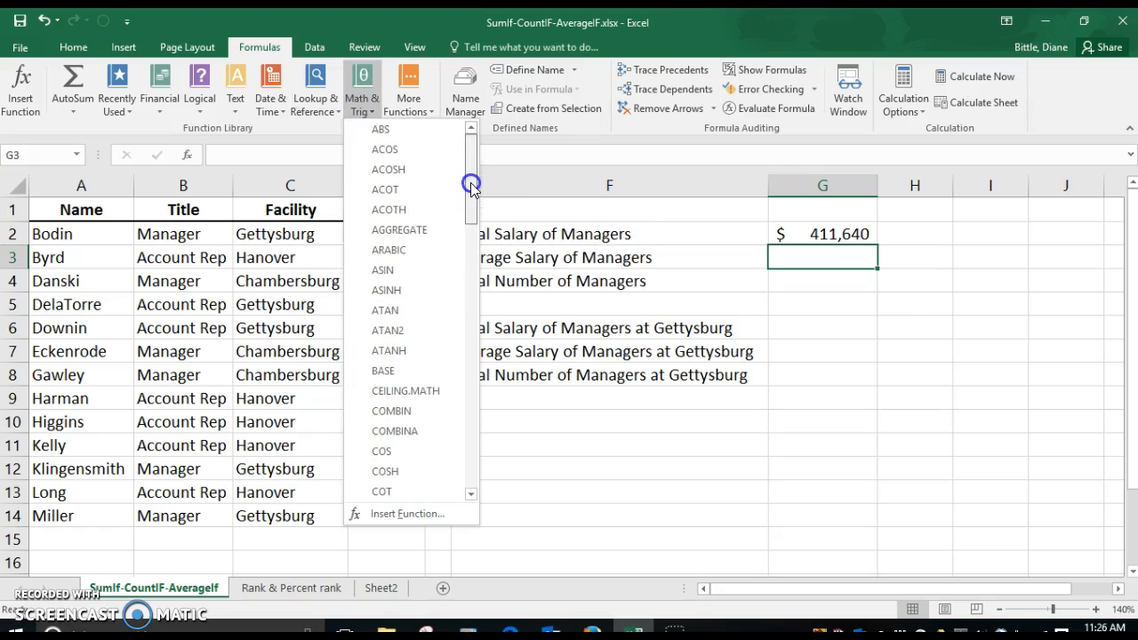
click(427, 110)
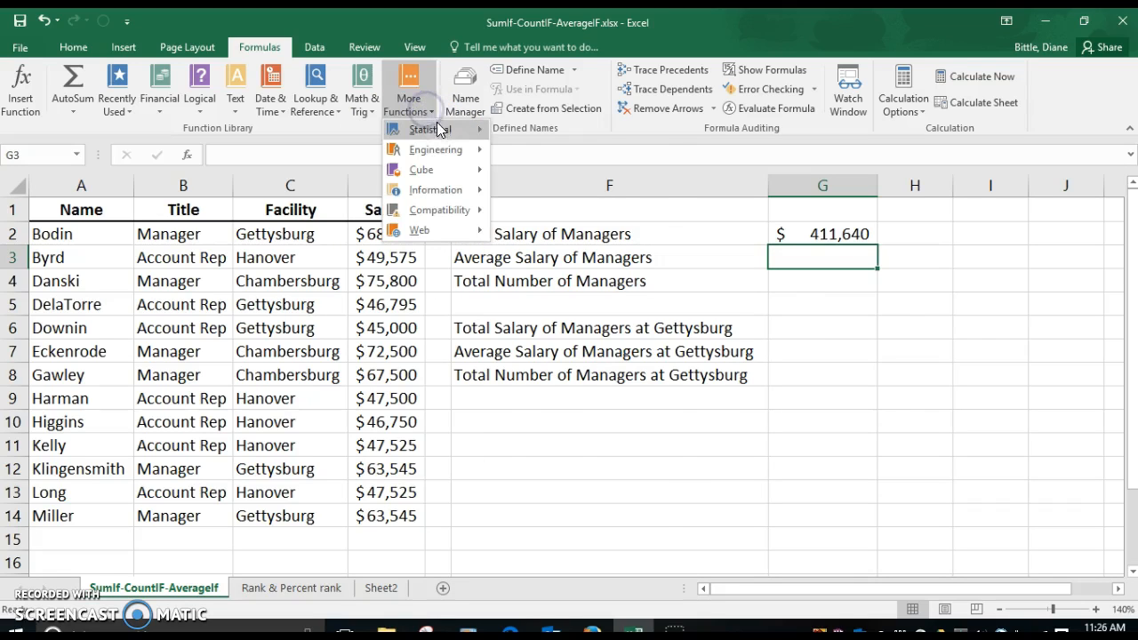
mouse_move(433, 130)
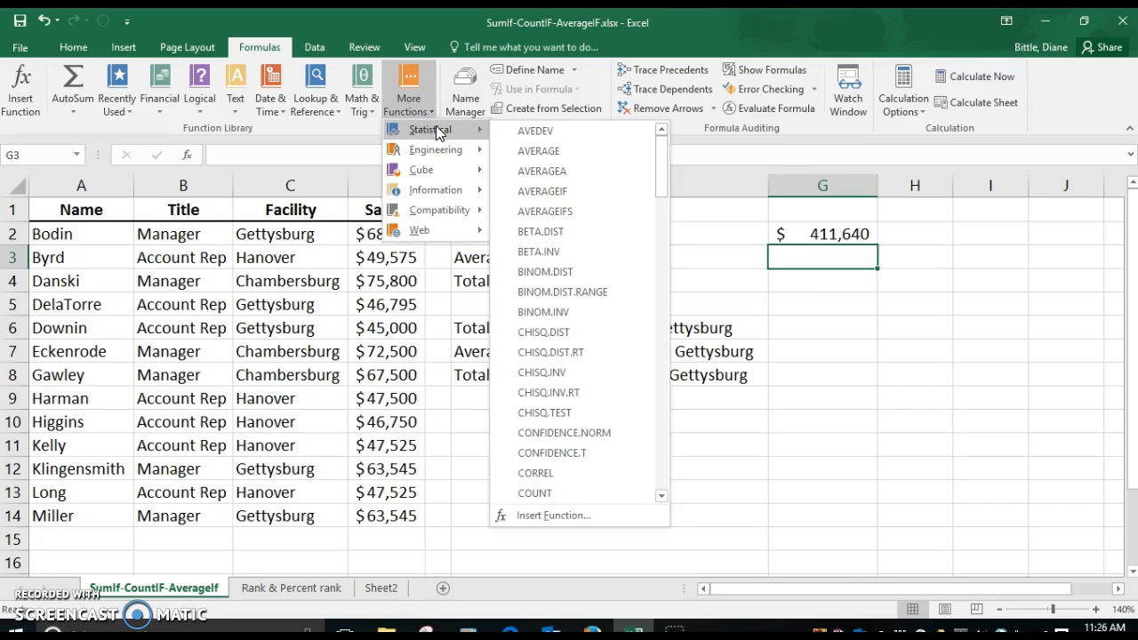
click(548, 189)
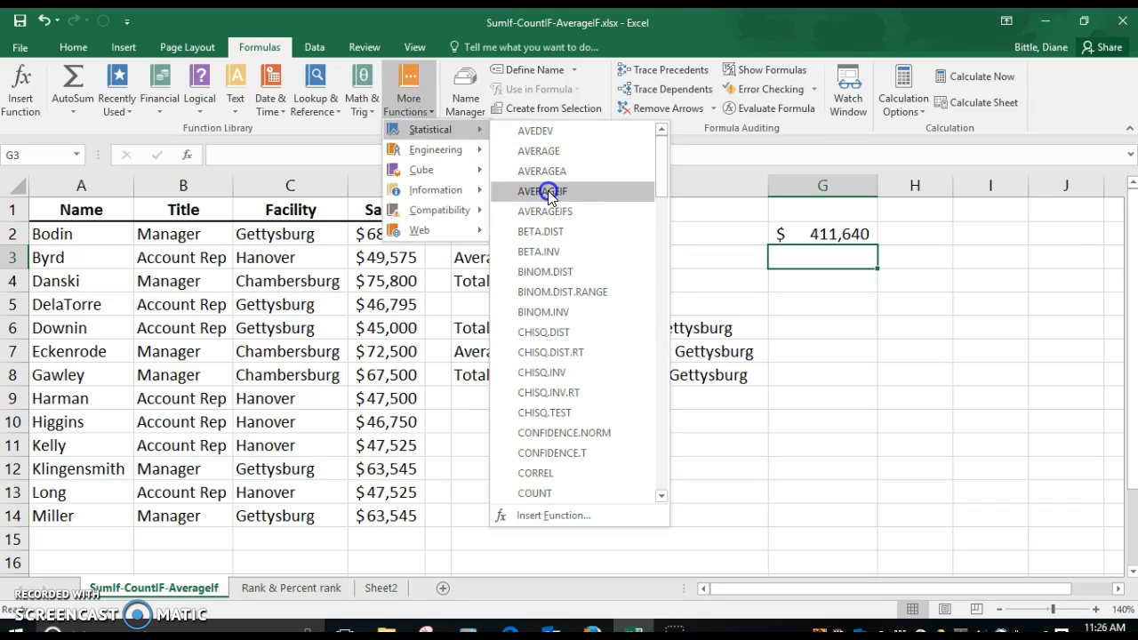
click(703, 253)
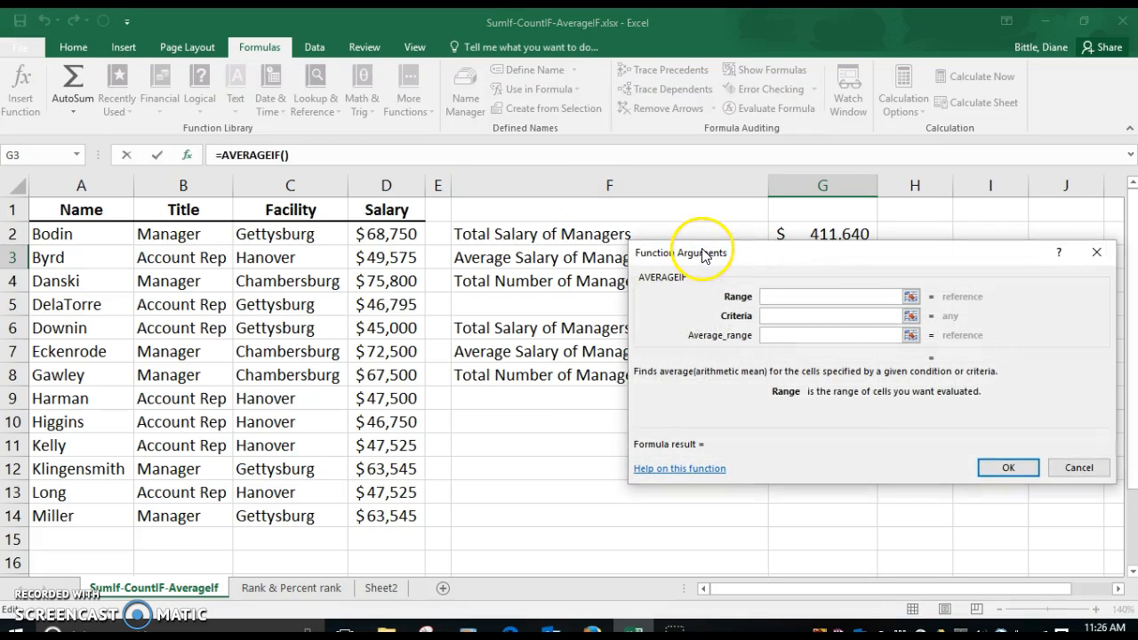
Complete AVERAGEIF with range B2:B14, criteria "Manager" and average range D2:D14, and give G3 the Accounting format
drag(186, 241, 191, 515)
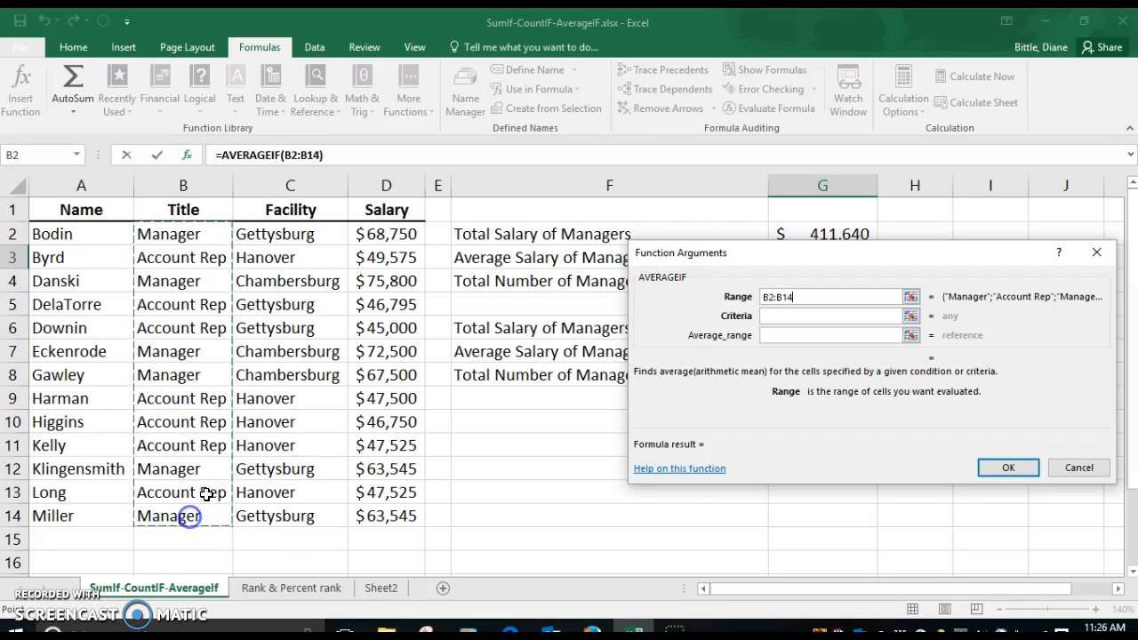
click(780, 317)
text(Manager)
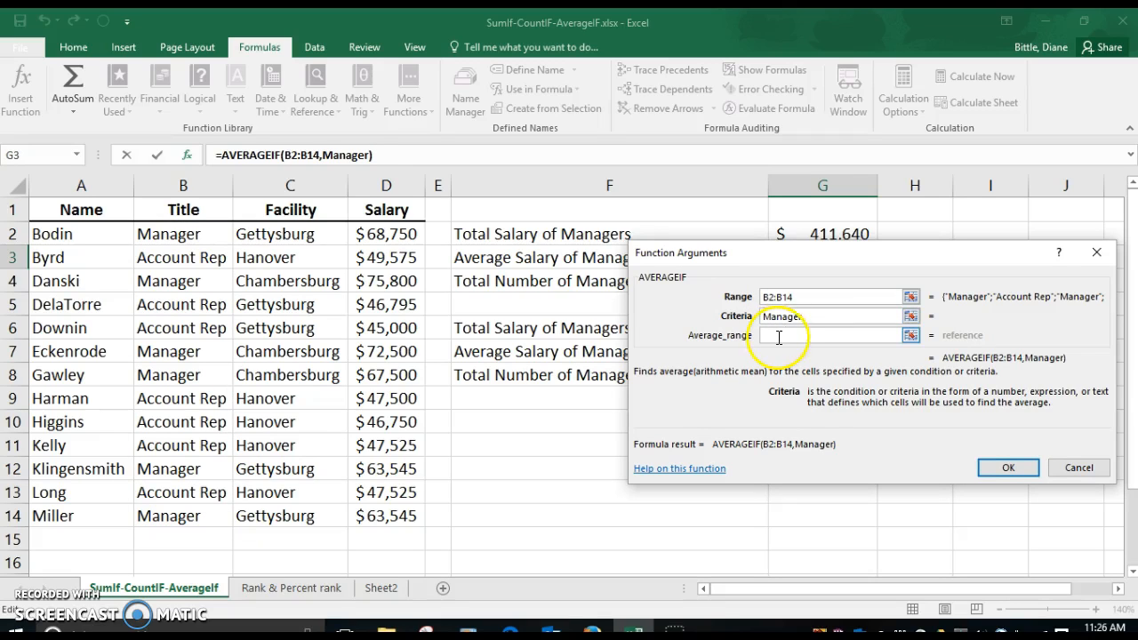
click(779, 335)
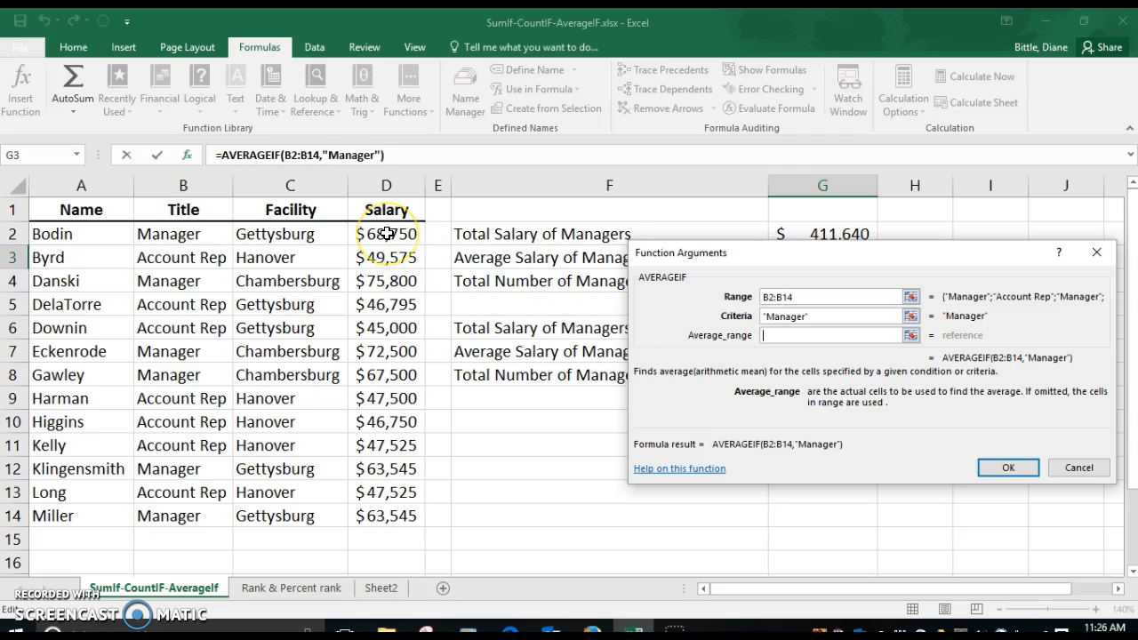
drag(386, 233, 385, 515)
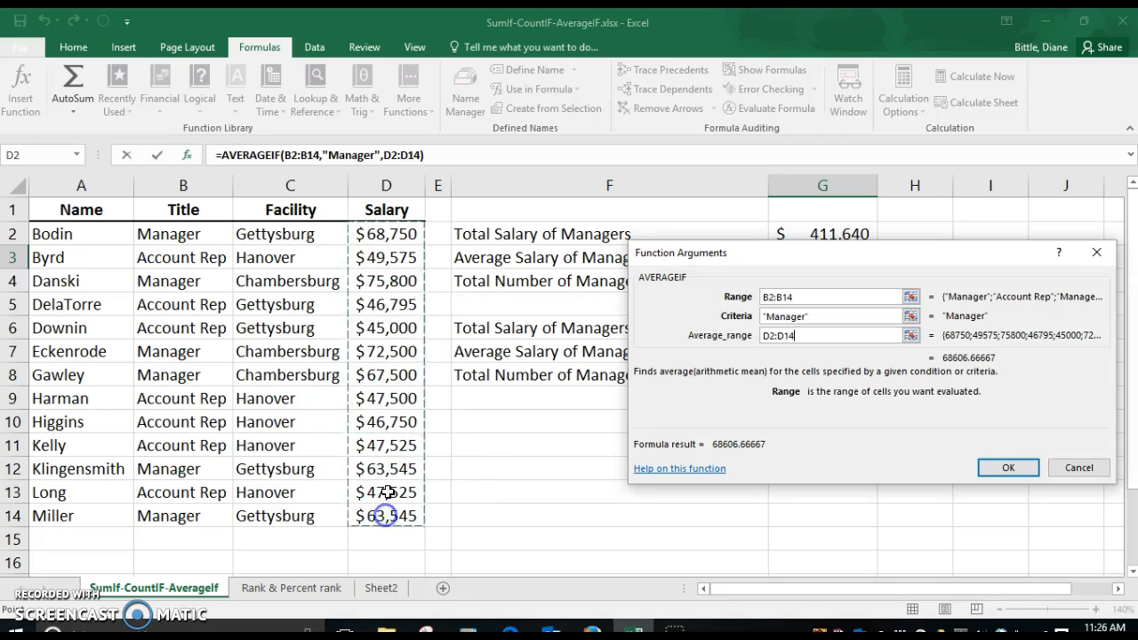
click(1008, 470)
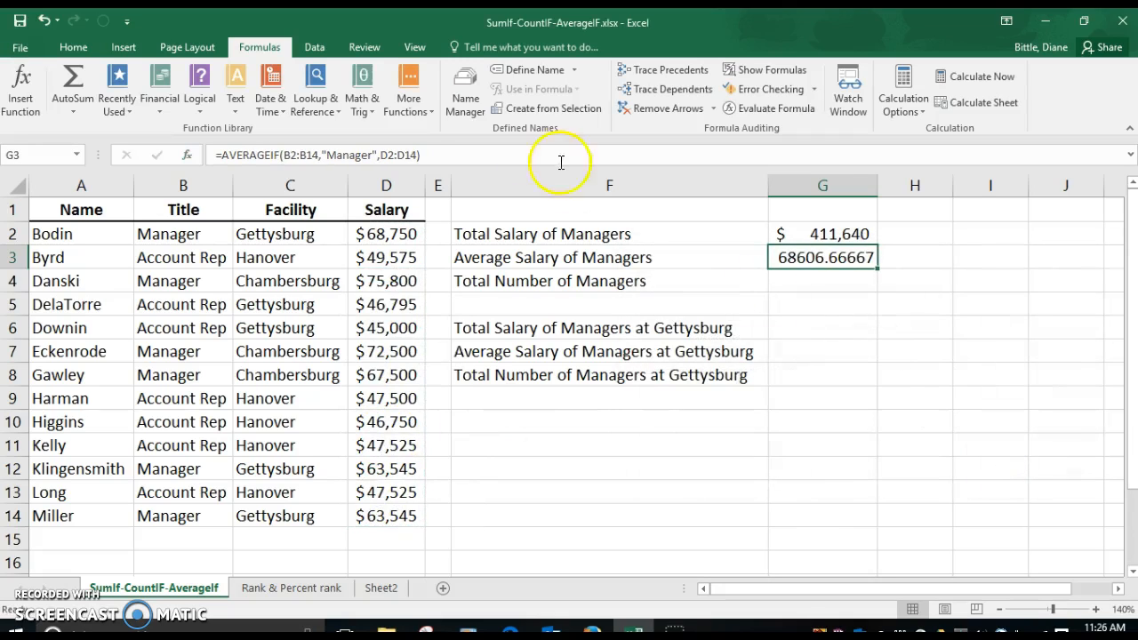
click(72, 46)
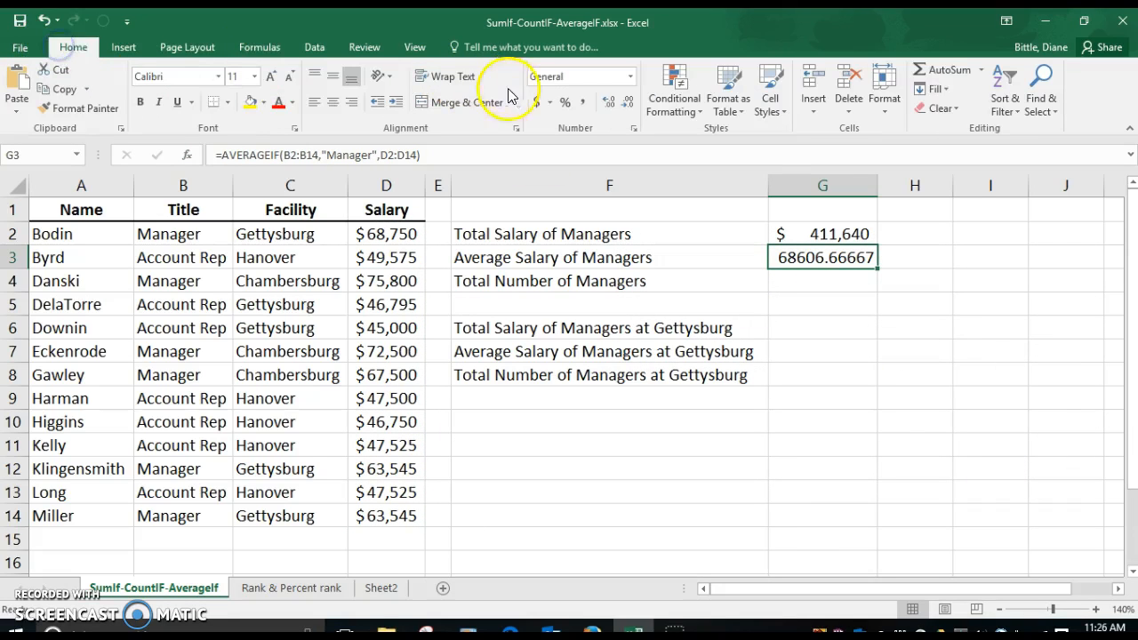
click(537, 105)
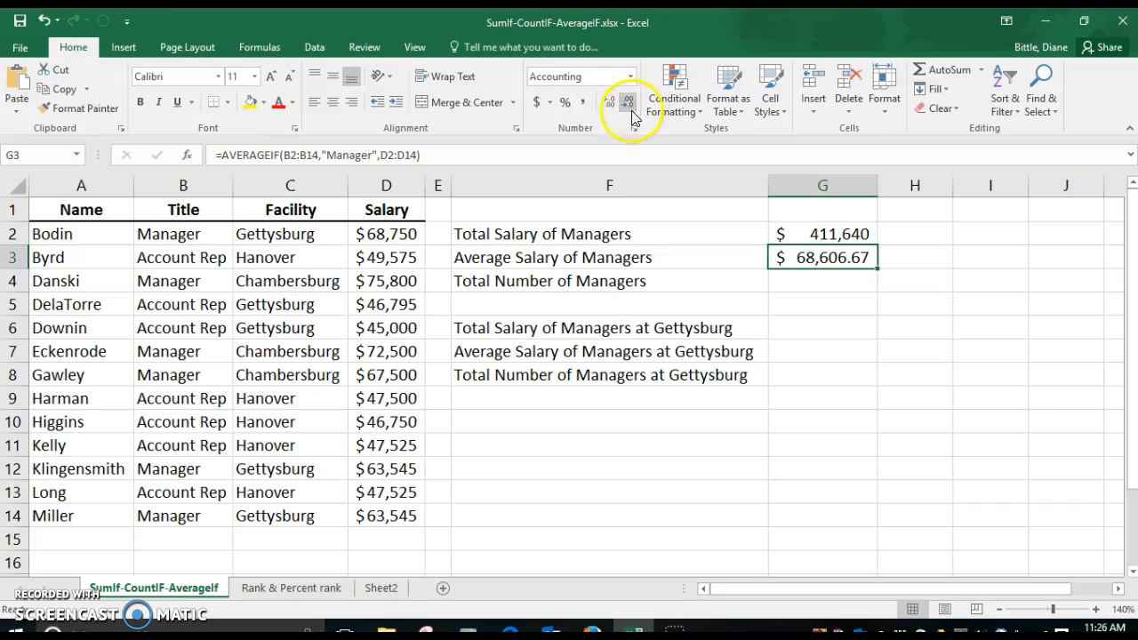
Count the managers in G4 with COUNTIF, using range B2:B14 and criteria "Manager"
click(842, 280)
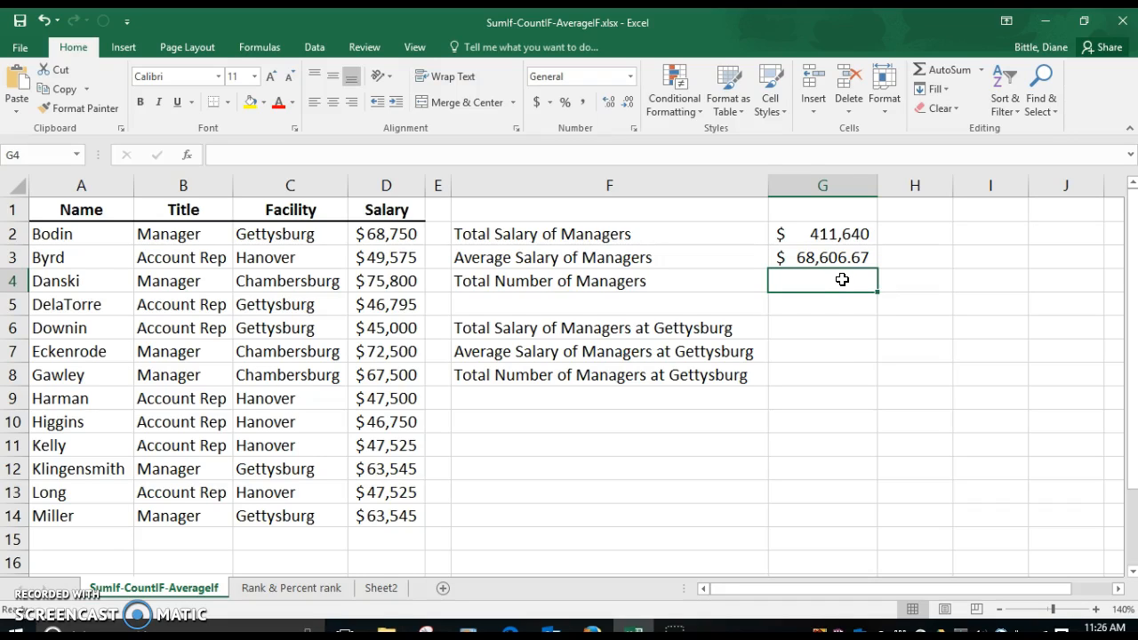
click(256, 47)
click(408, 100)
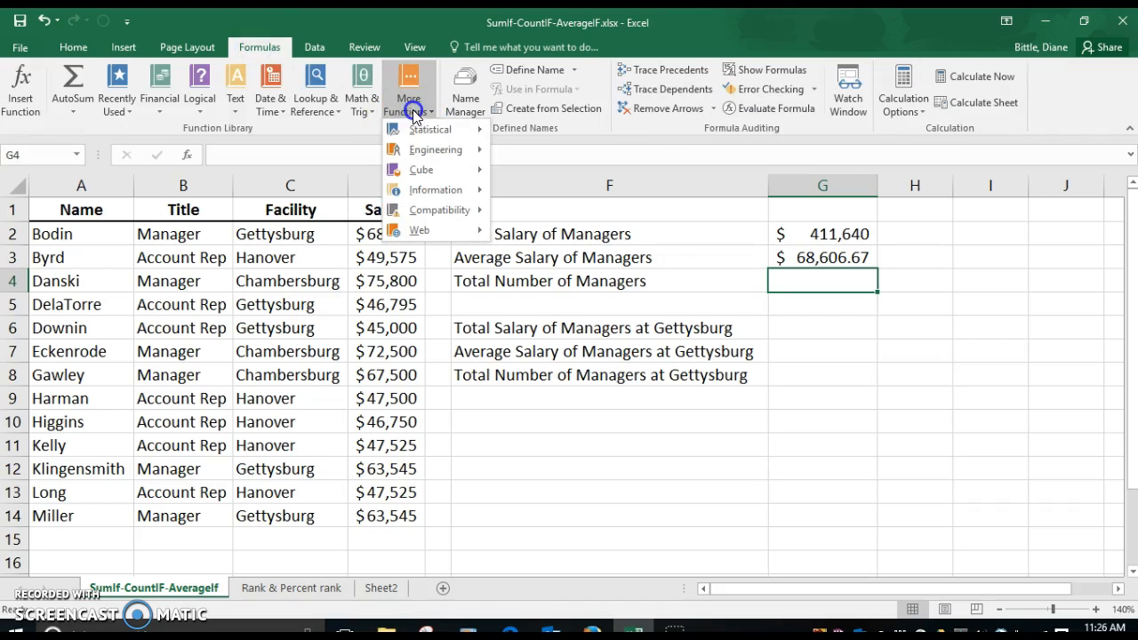
mouse_move(453, 132)
drag(666, 172, 670, 227)
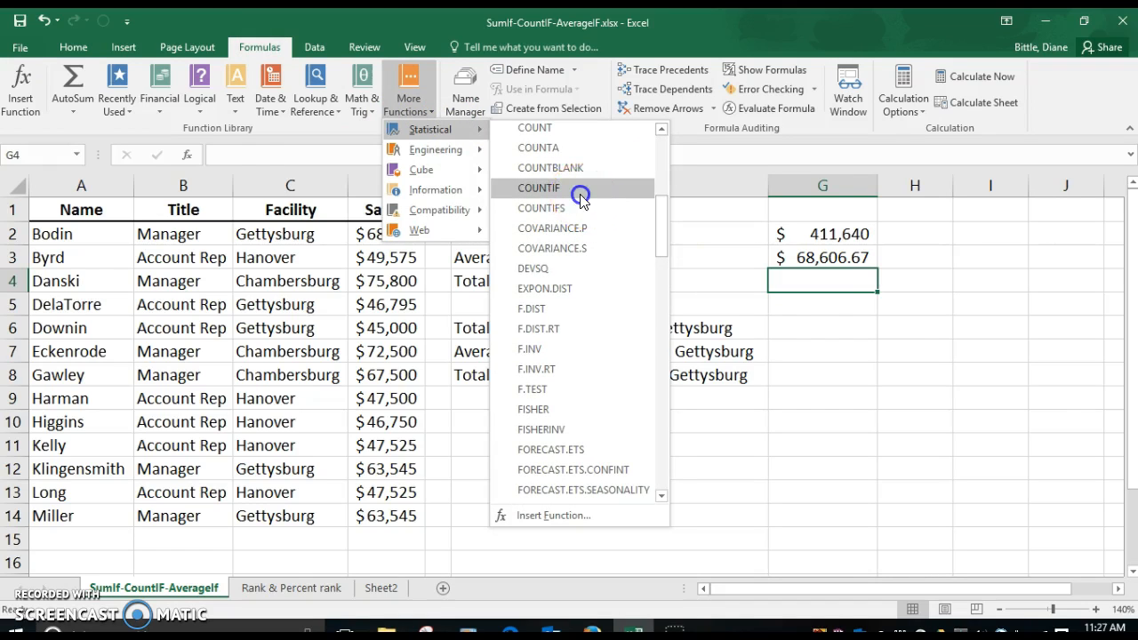
click(578, 186)
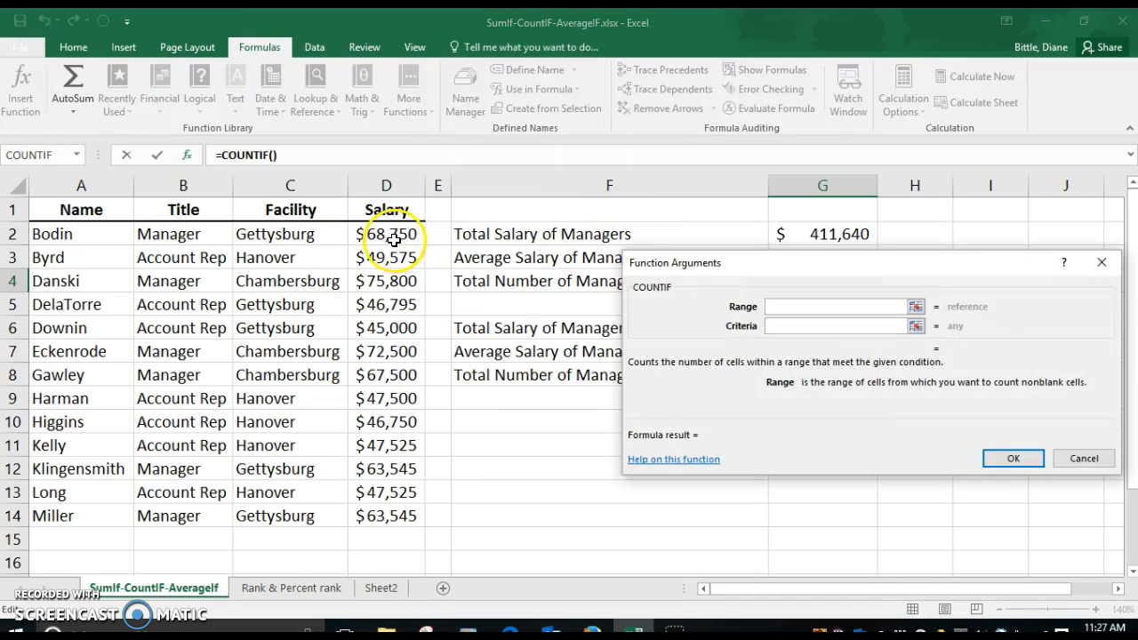
drag(178, 236, 192, 515)
click(776, 326)
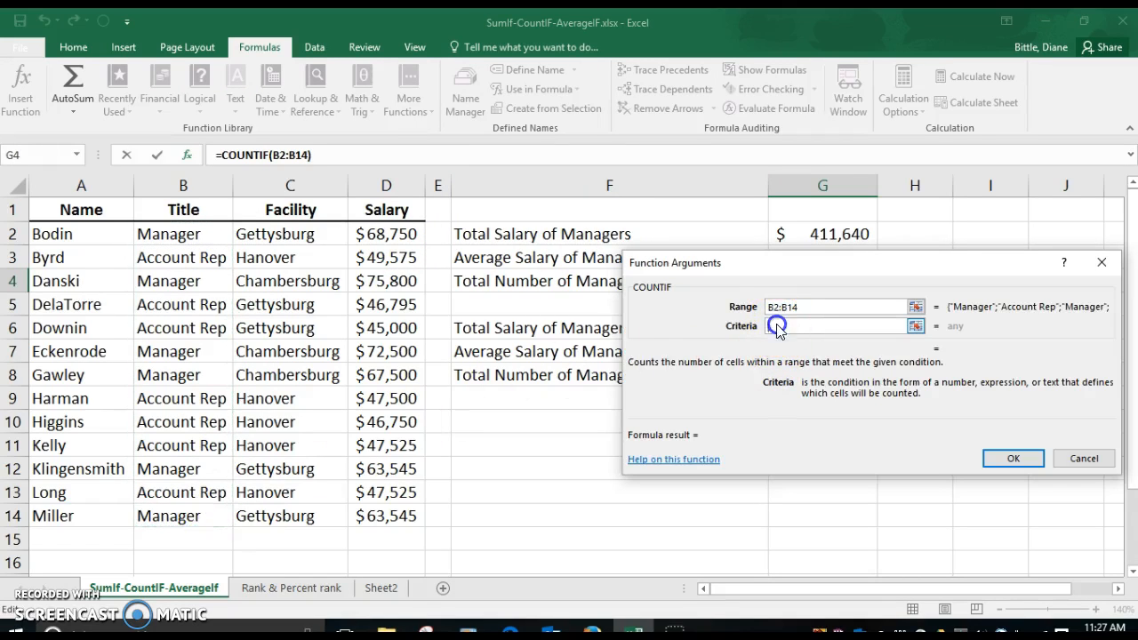
text(Manager)
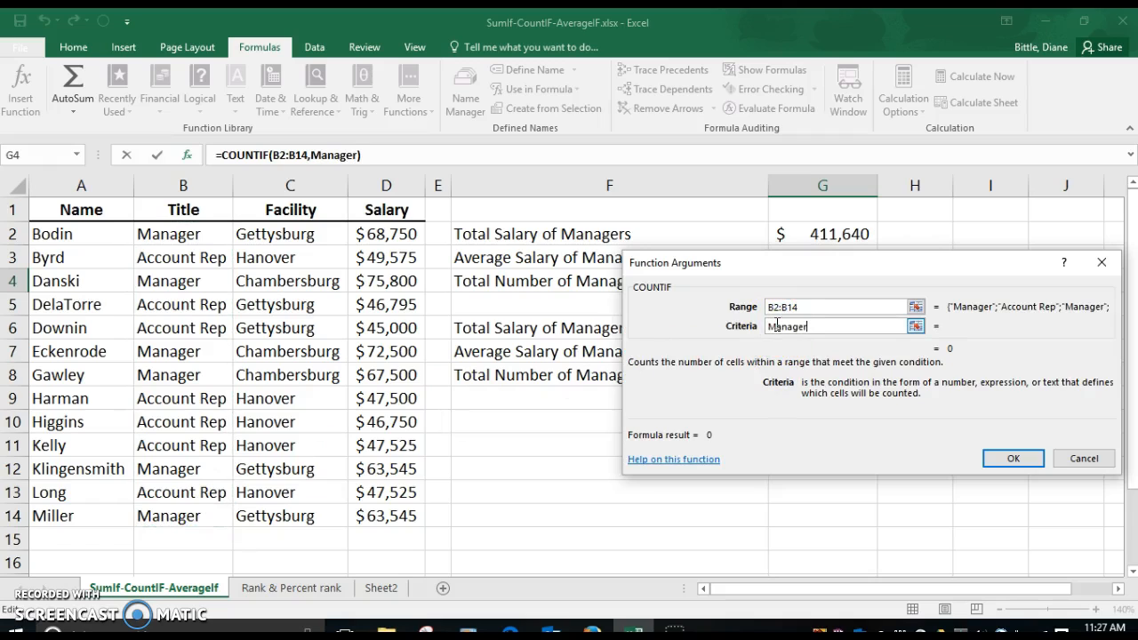
click(1018, 455)
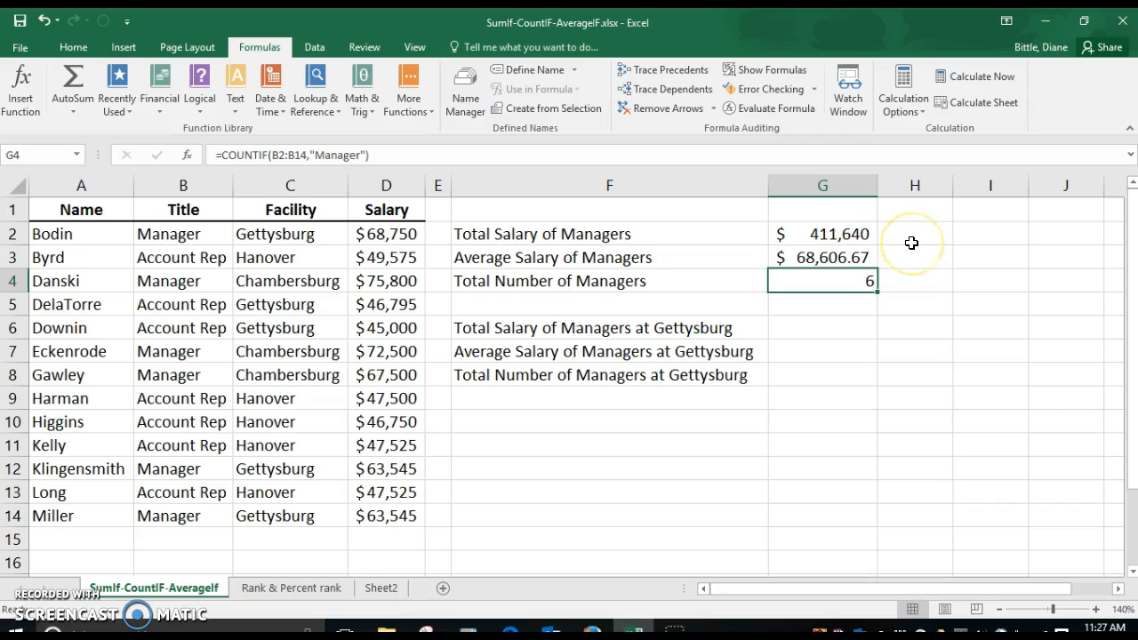
Insert the SUMIFS function in G6 for the Gettysburg managers' total salary, with sum range D2:D14
click(853, 325)
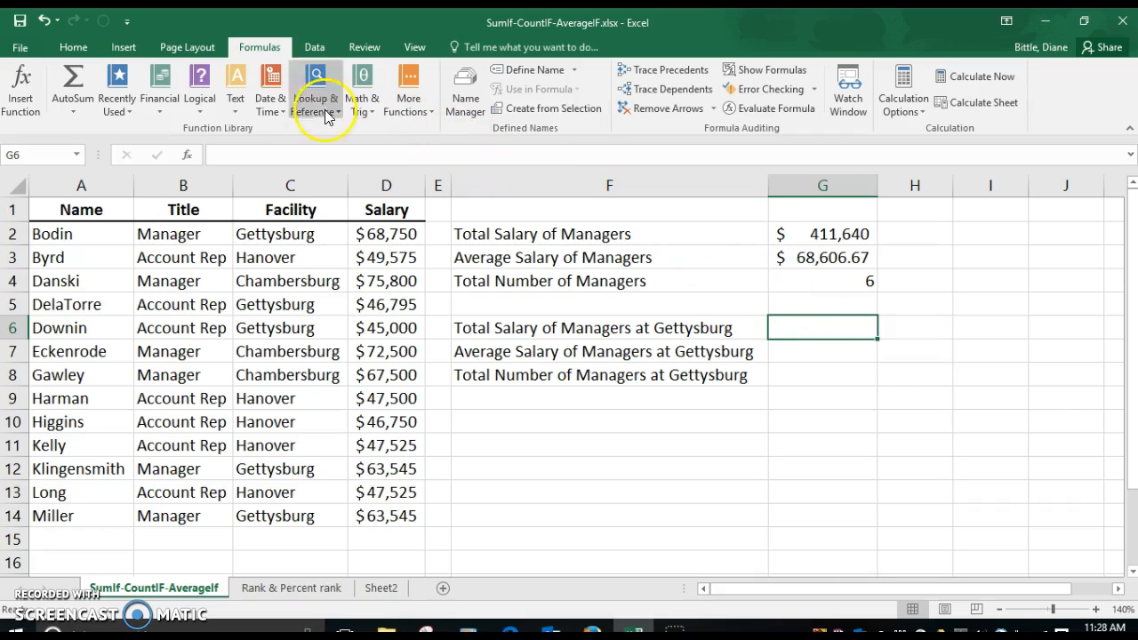
click(364, 113)
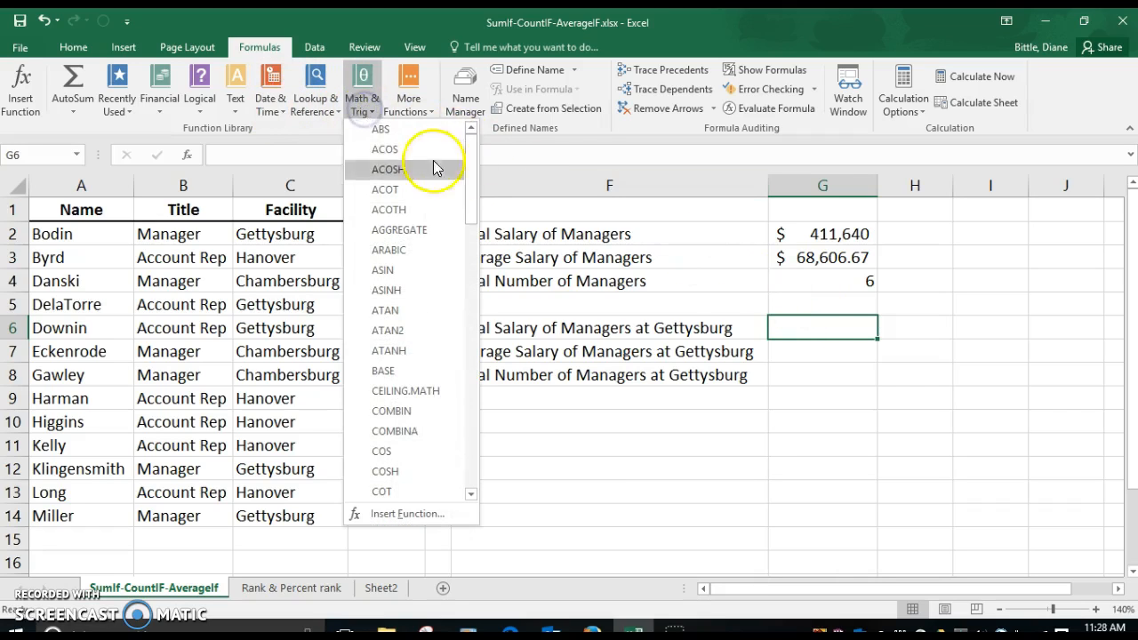
drag(470, 175, 453, 419)
click(407, 400)
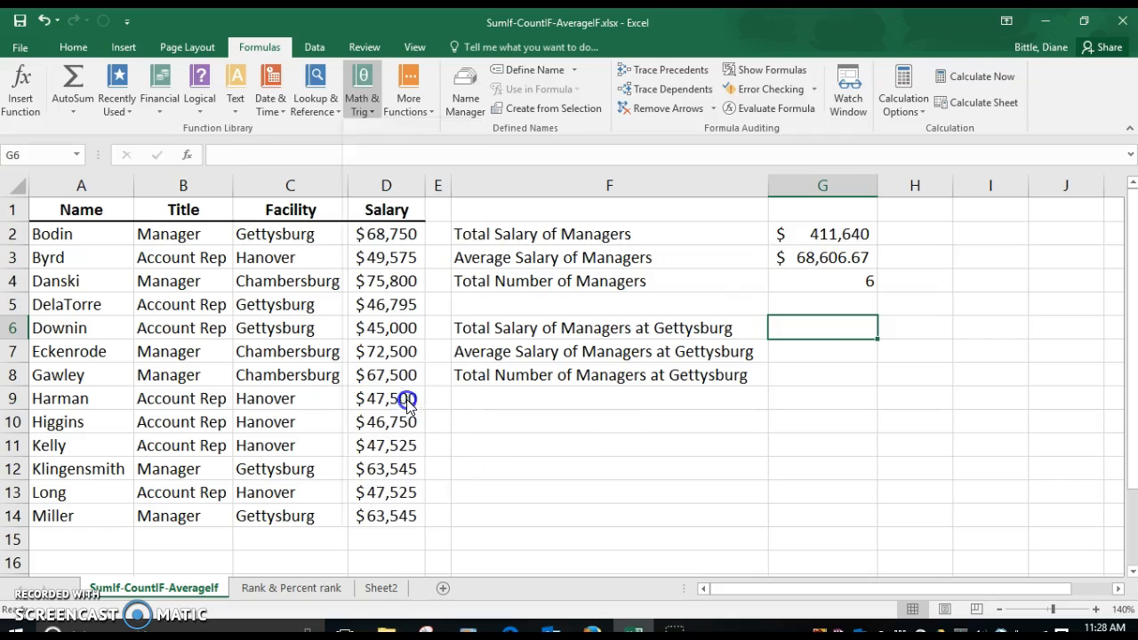
drag(833, 237, 923, 249)
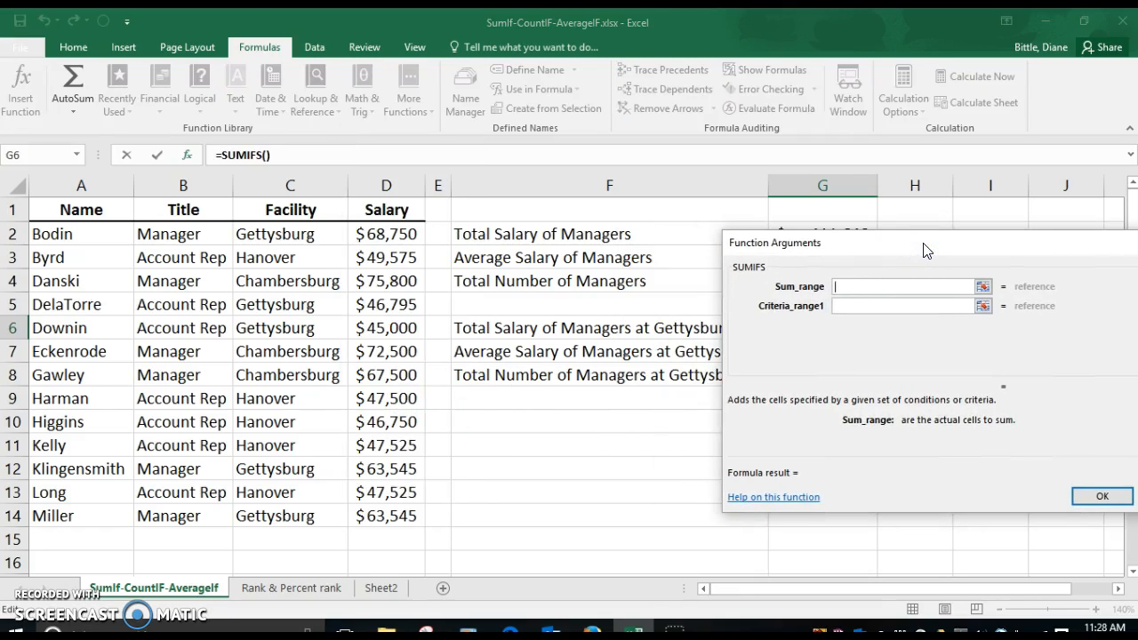
drag(390, 236, 384, 515)
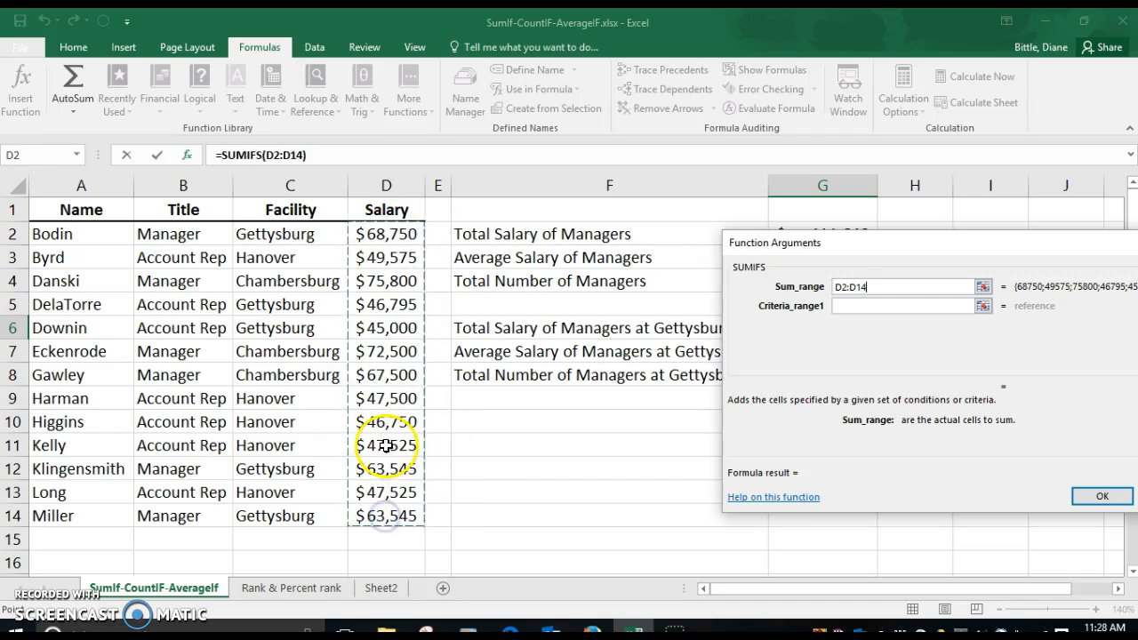
Set the first SUMIFS condition to criteria range B2:B14 with criteria "Manager"
click(852, 307)
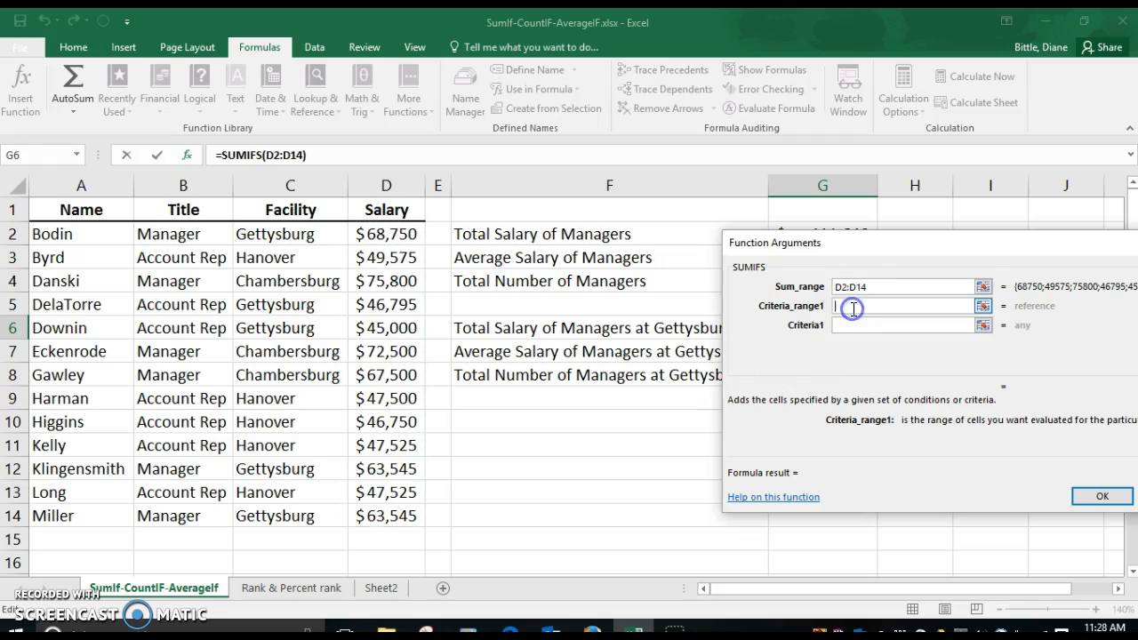
click(171, 232)
drag(172, 232, 163, 515)
click(874, 323)
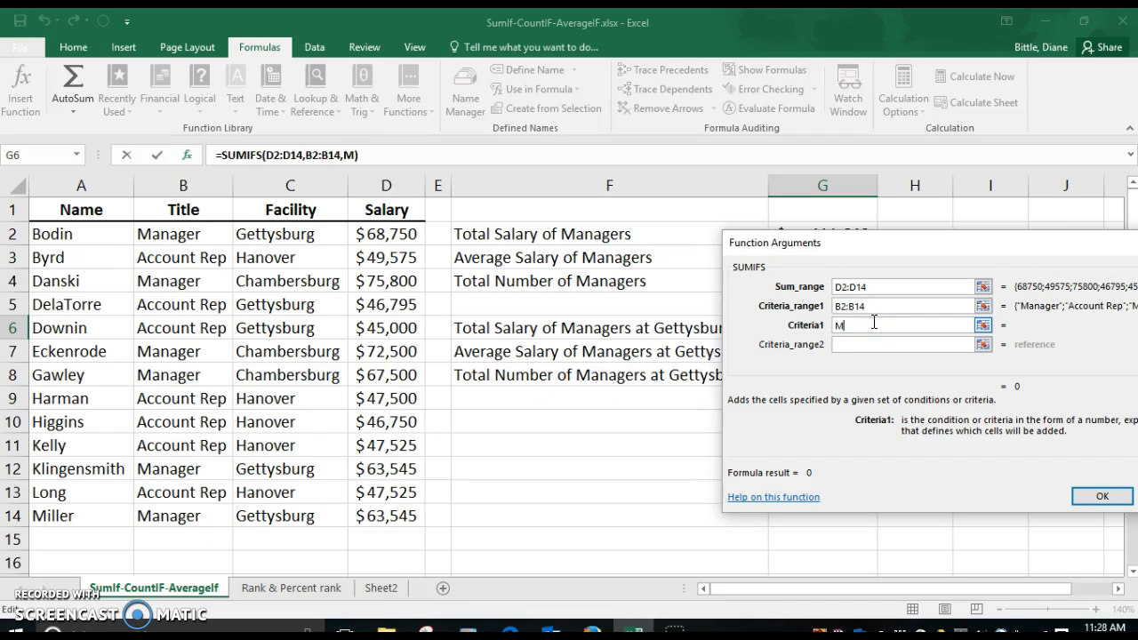
text(Manager)
Add a second SUMIFS condition with criteria range C2:C14 and criteria "Gettysburg", and complete the formula in G6
click(853, 345)
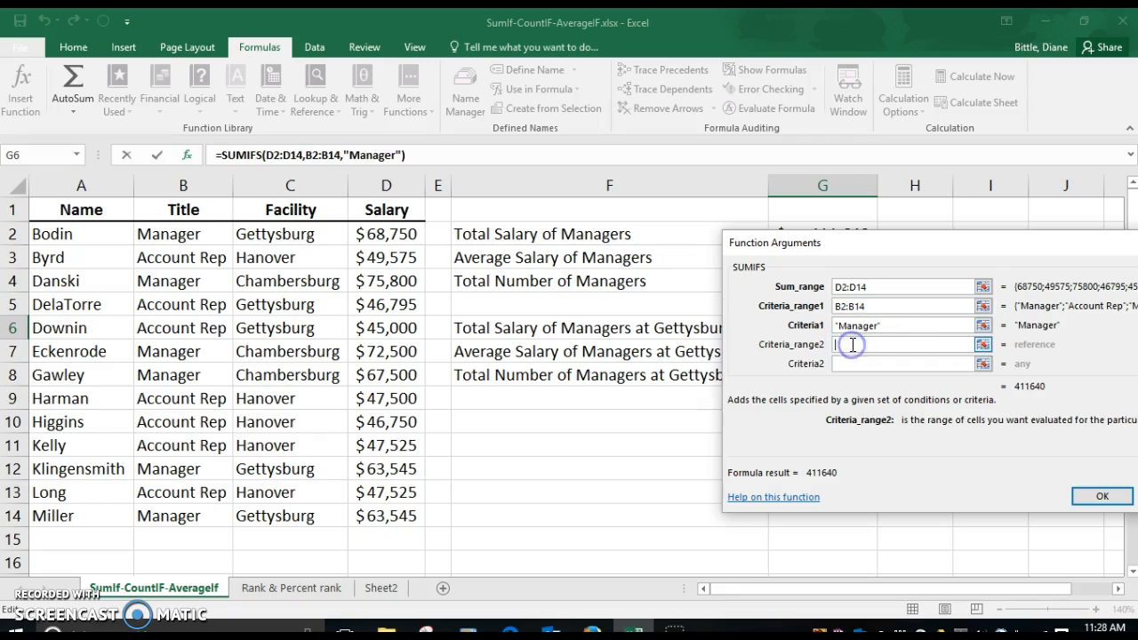
drag(307, 234, 299, 521)
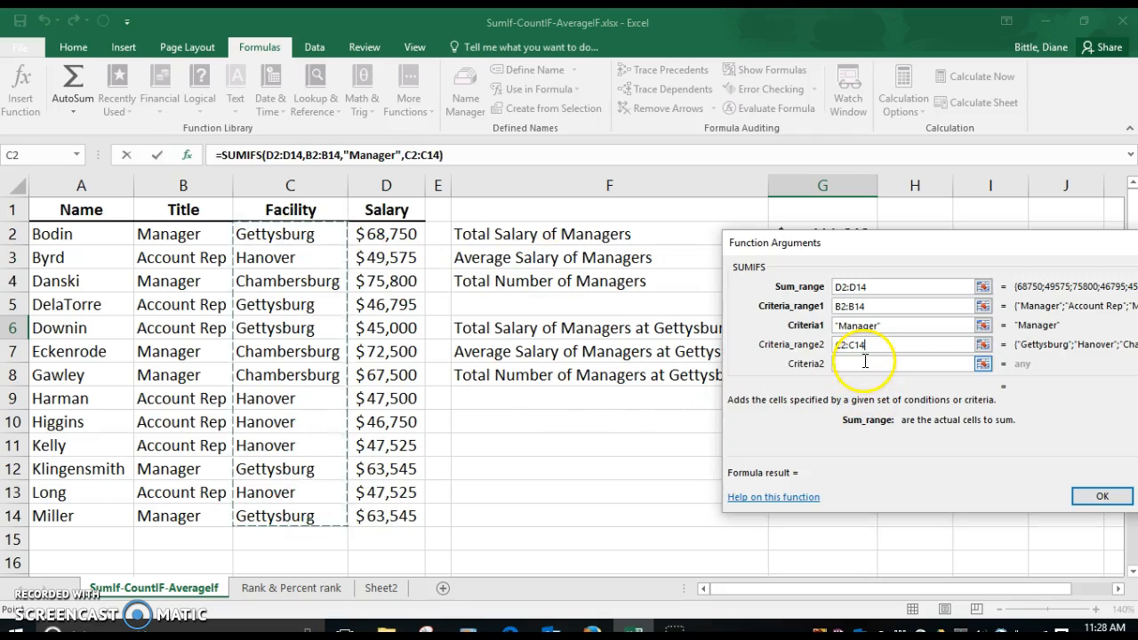
click(865, 361)
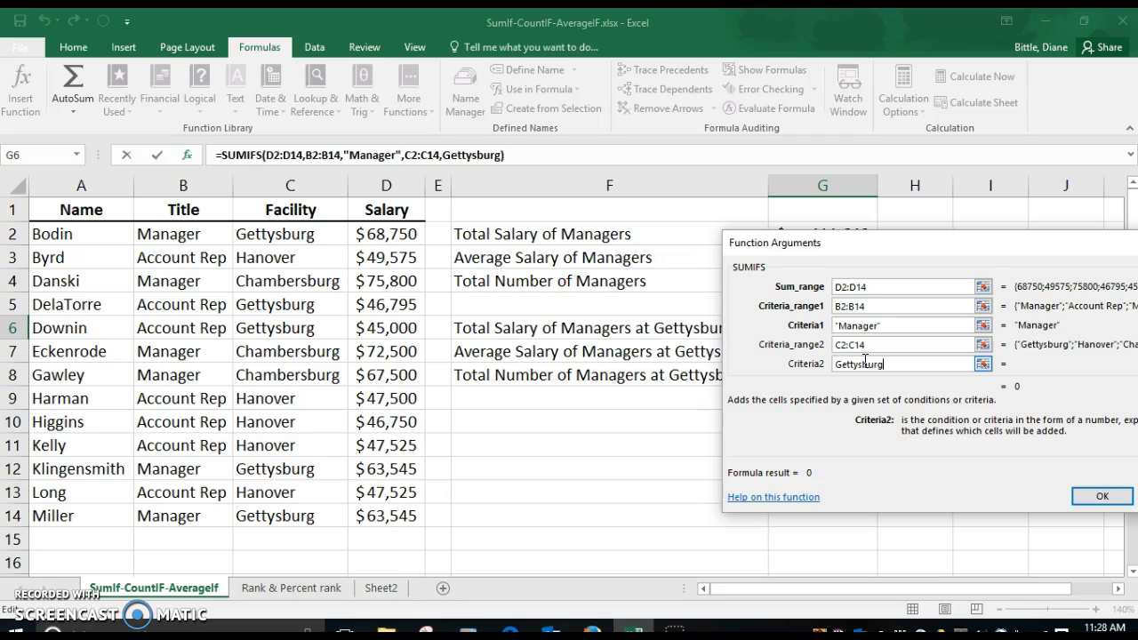
click(1093, 500)
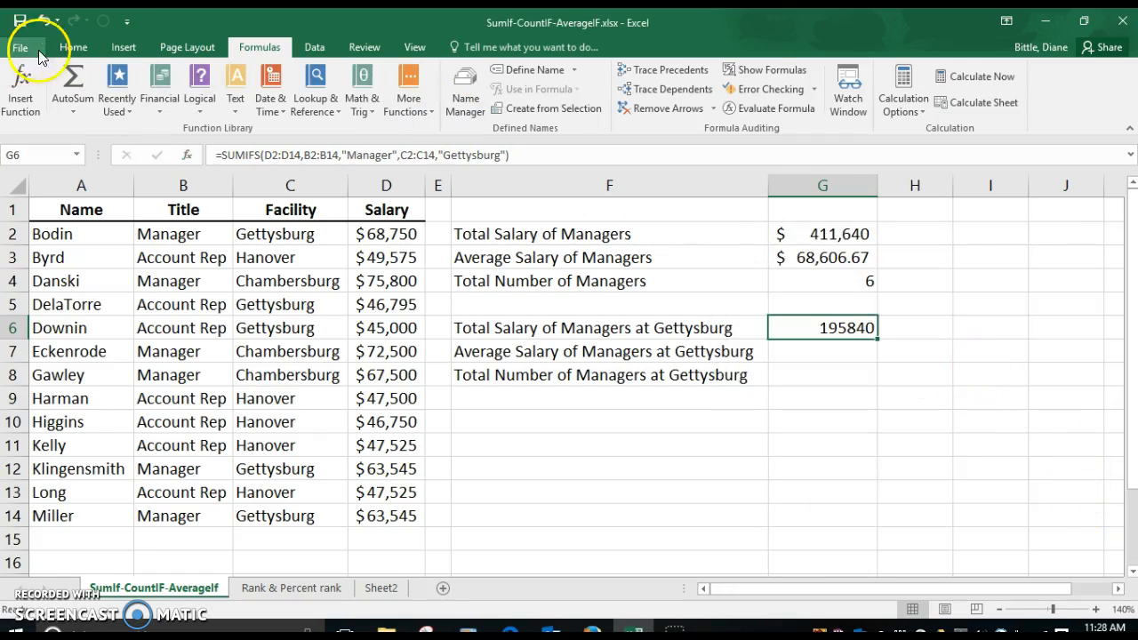
Give the Gettysburg total salary in G6 the Accounting format with no decimal places
click(73, 48)
click(536, 102)
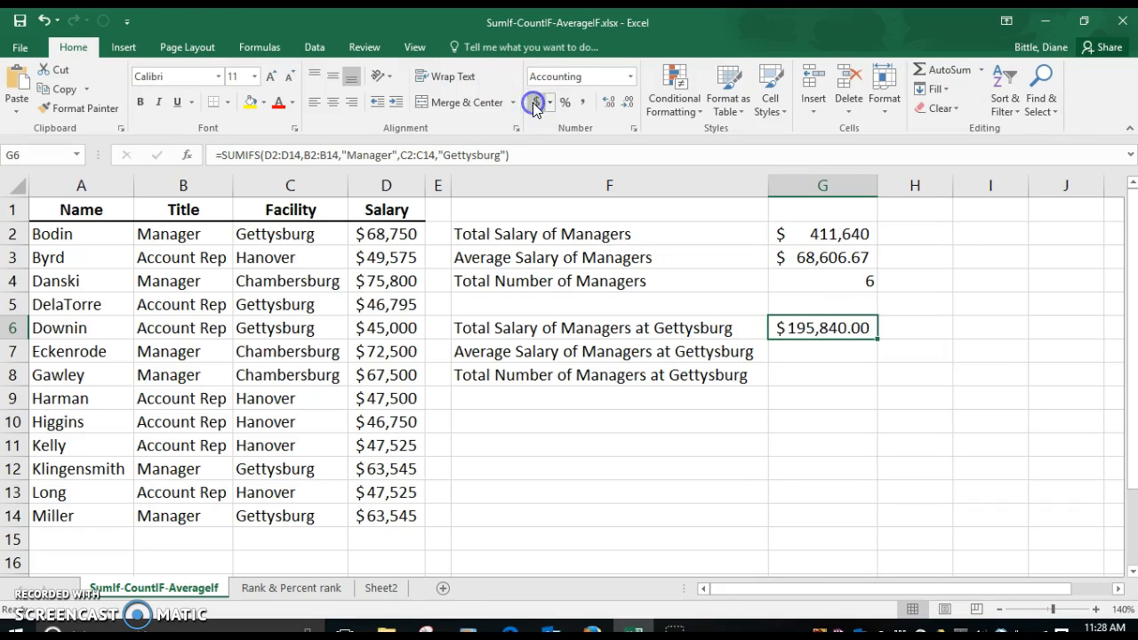
click(627, 103)
click(626, 103)
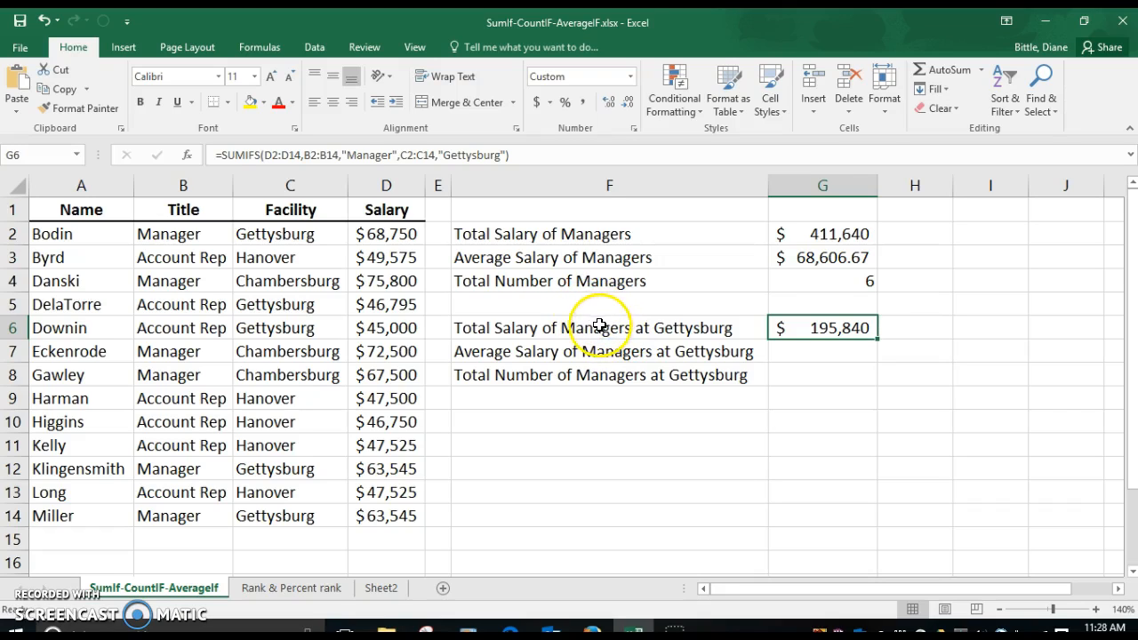
Insert the statistical function AVERAGEIFS in G7 for the Gettysburg managers' average salary, with average range D2:D14
click(856, 353)
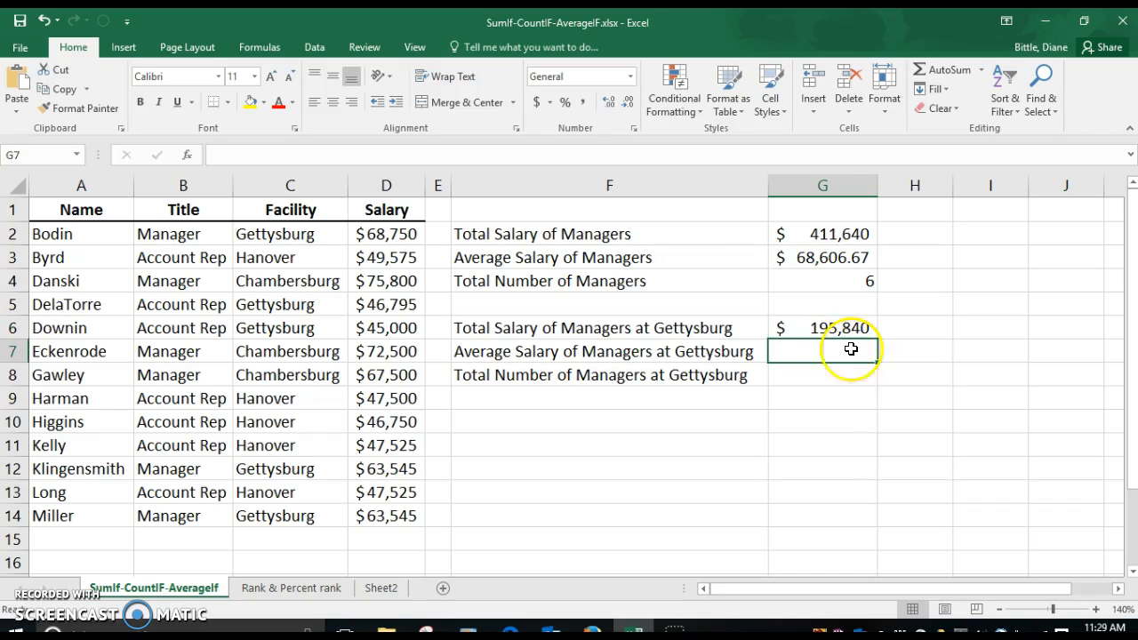
click(260, 51)
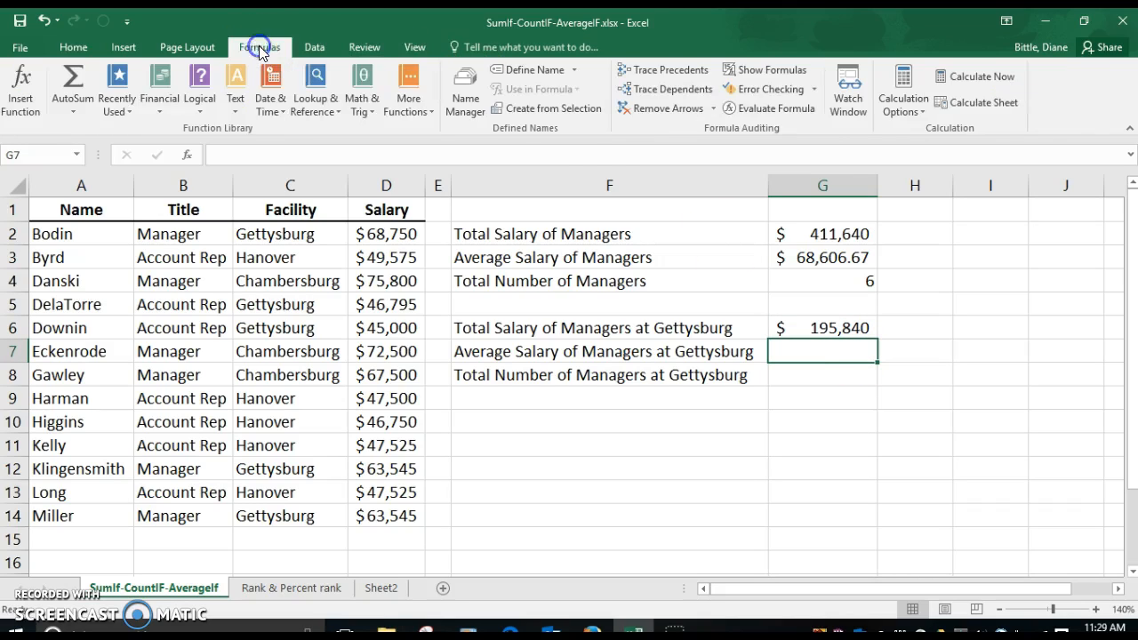
click(412, 104)
click(421, 129)
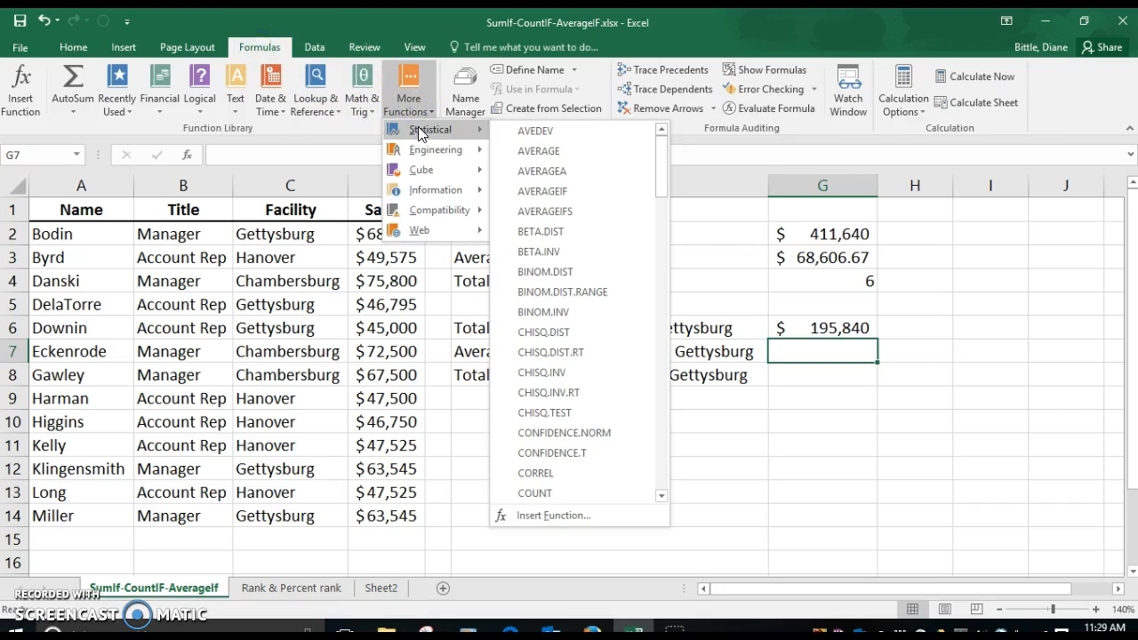
click(588, 211)
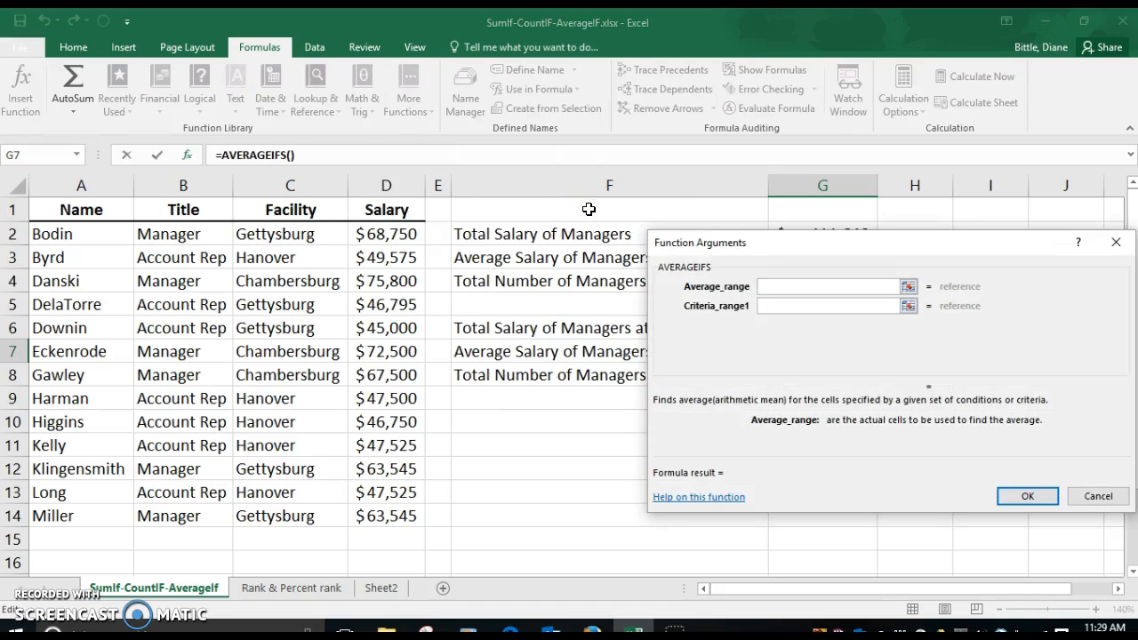
click(394, 237)
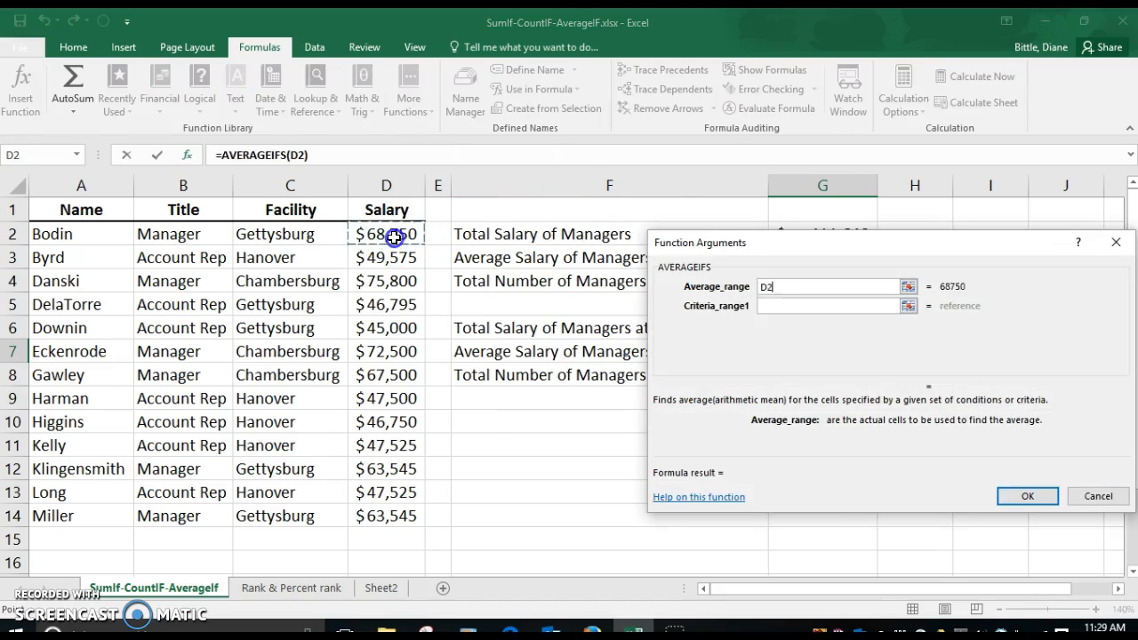
drag(394, 240, 402, 510)
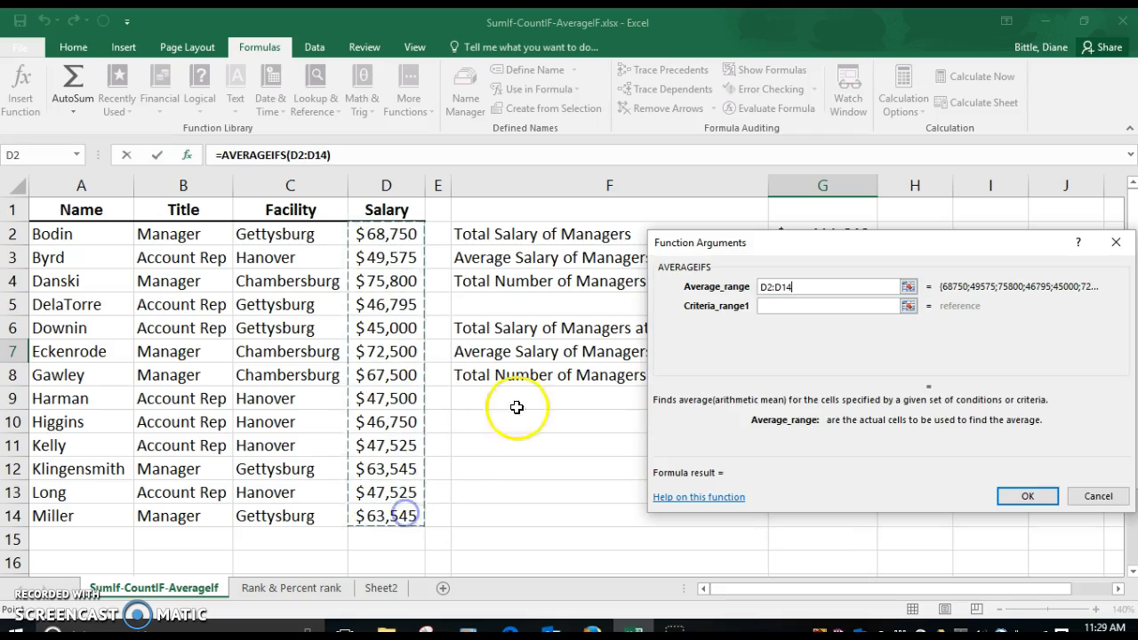
Set the first AVERAGEIFS condition to criteria range B2:B14 with criteria "Manager"
click(772, 305)
click(208, 233)
drag(207, 233, 202, 514)
click(782, 327)
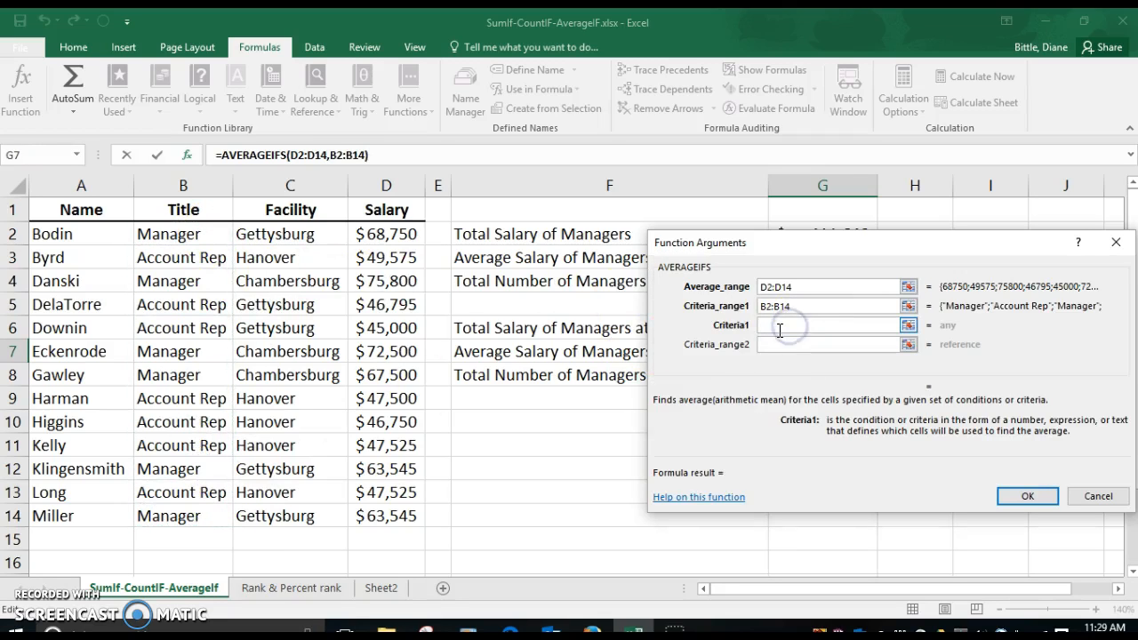
text(Manager)
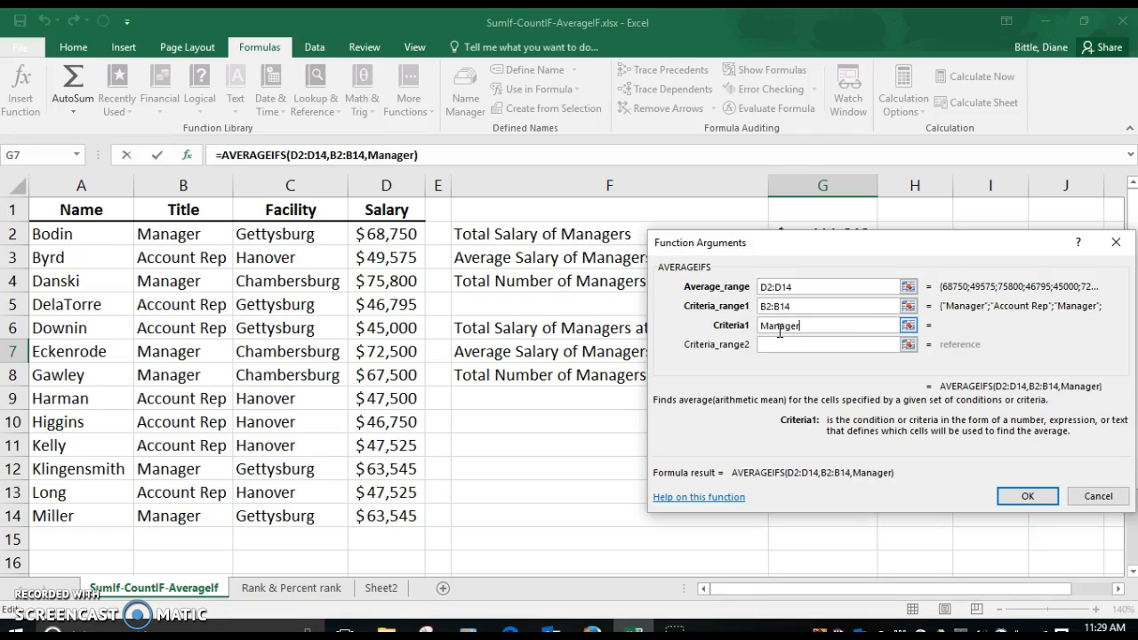
Add a second AVERAGEIFS condition with criteria range C2:C14 and criteria "Gettysburg", and complete the formula in G7
click(770, 345)
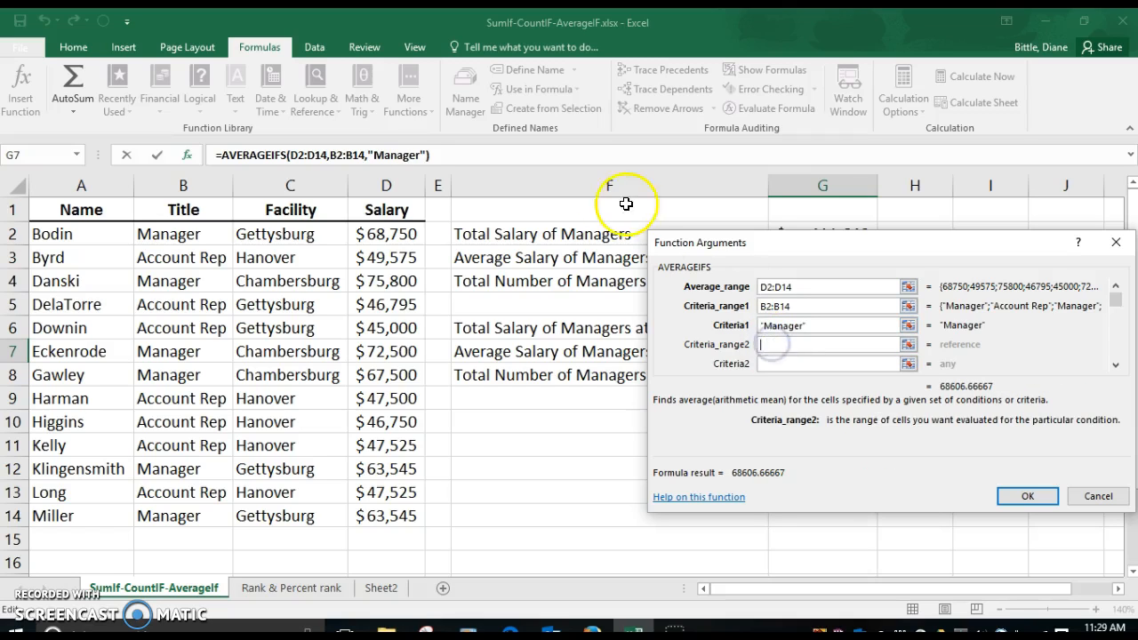
drag(292, 234, 291, 516)
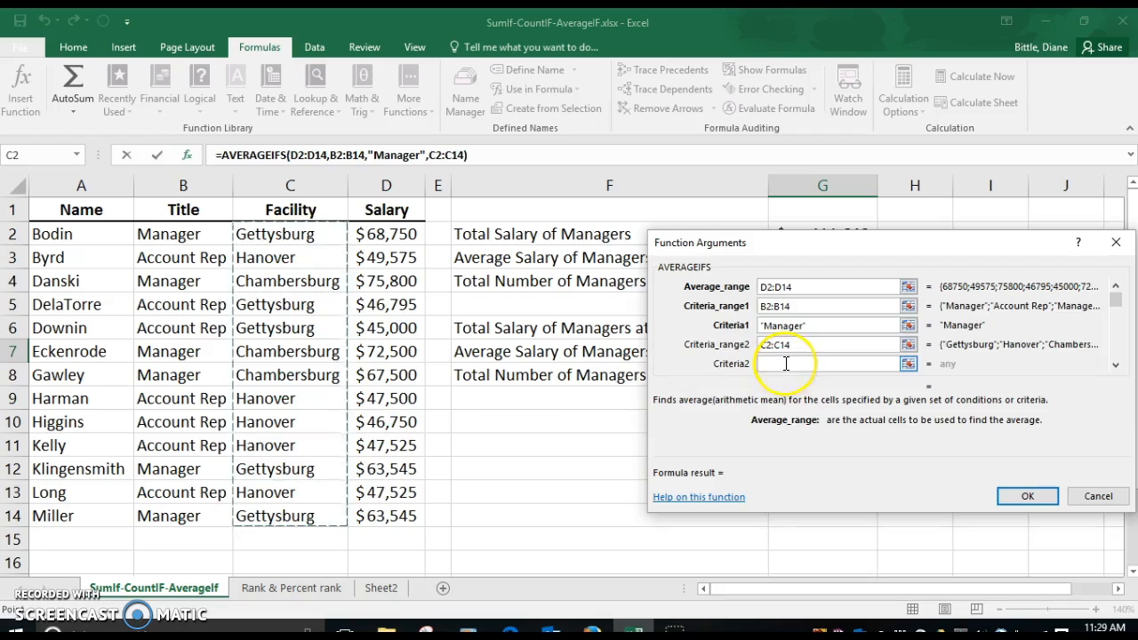
click(779, 364)
text(Gettysburg)
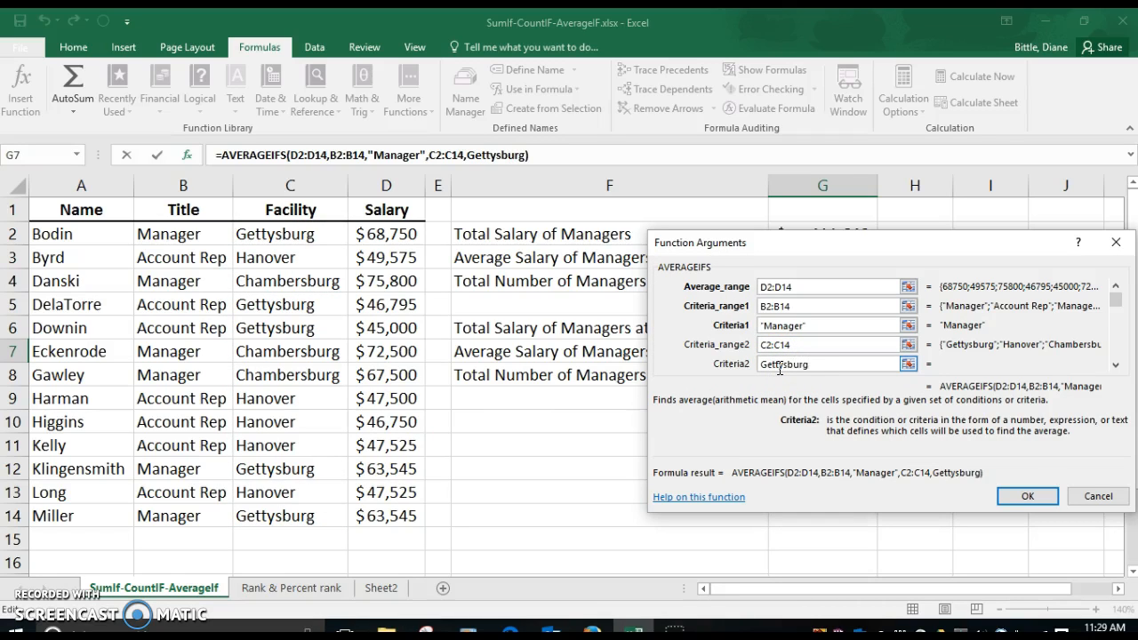
click(946, 471)
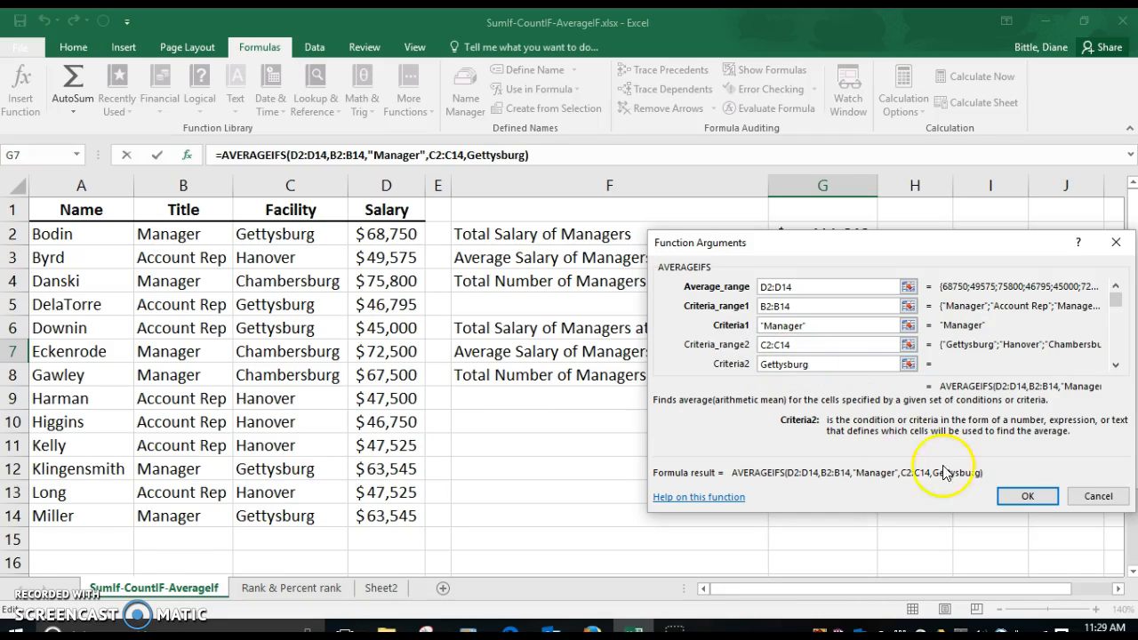
click(1015, 498)
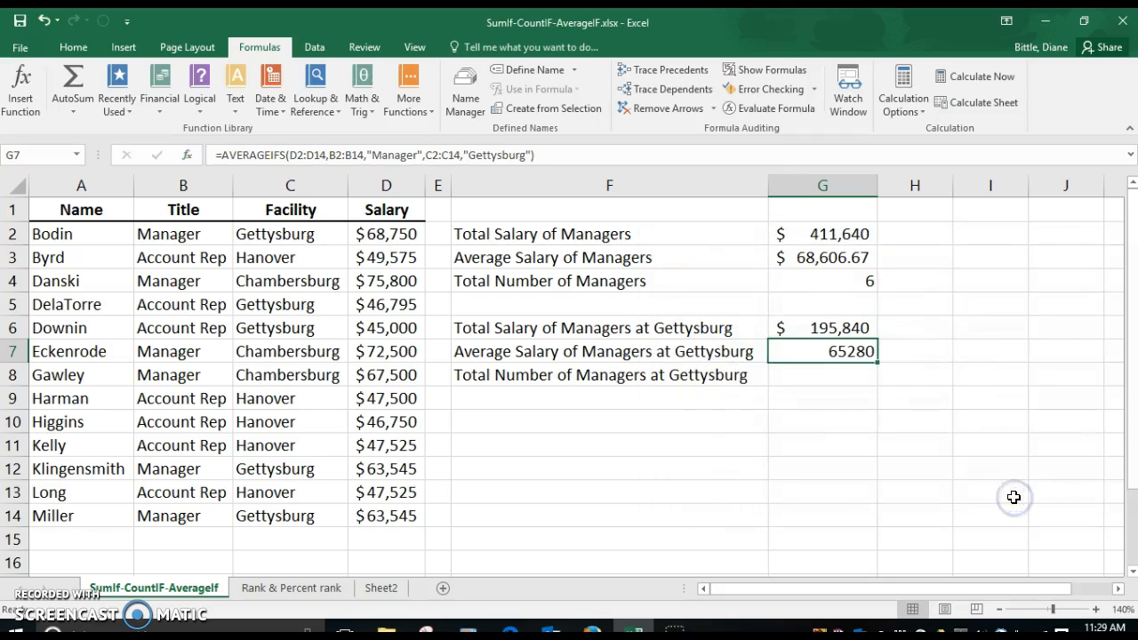
Give the Gettysburg average salary in G7 the Accounting format with no decimal places
click(73, 47)
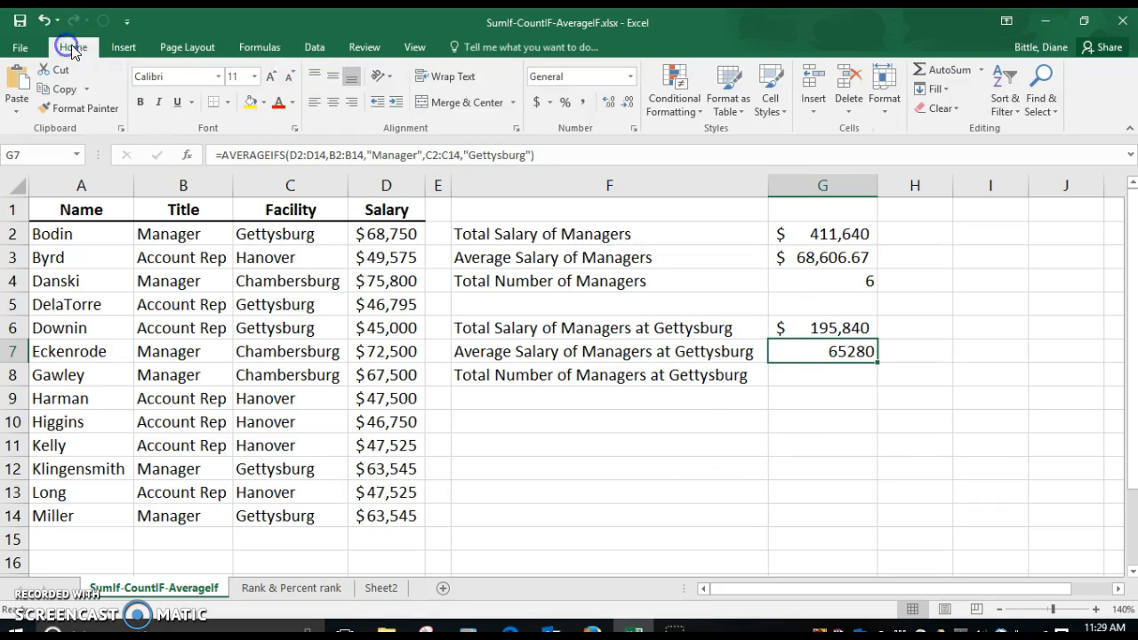
click(528, 105)
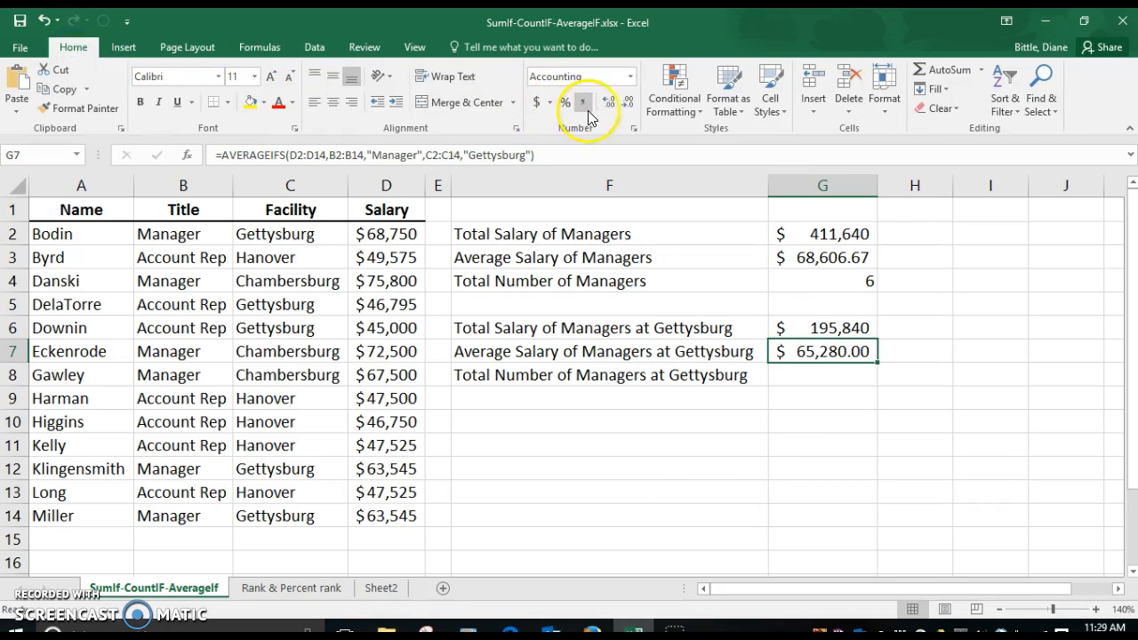
click(626, 105)
click(626, 105)
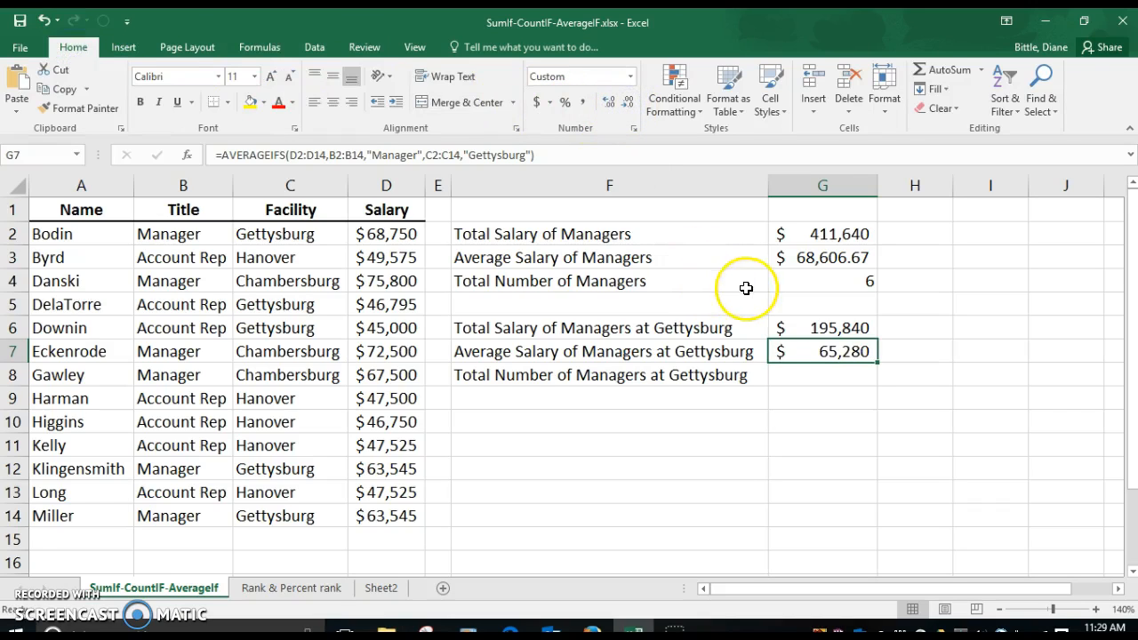
Insert the statistical function COUNTIFS in G8 with first criteria range B2:B14 and criteria "Manager"
click(837, 375)
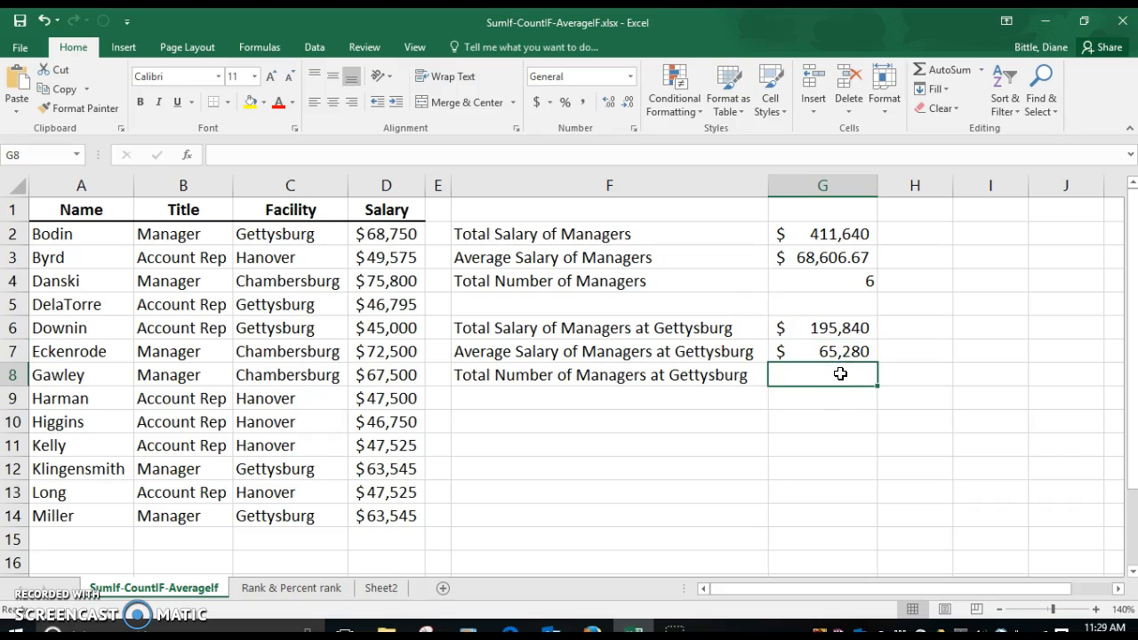
click(265, 49)
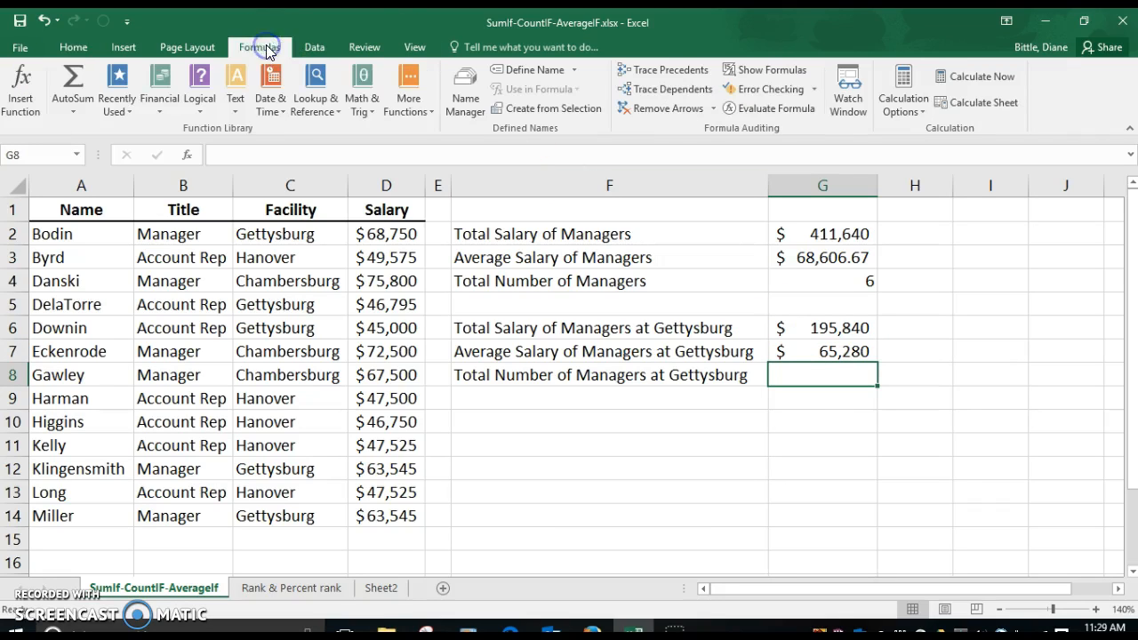
click(423, 109)
click(426, 129)
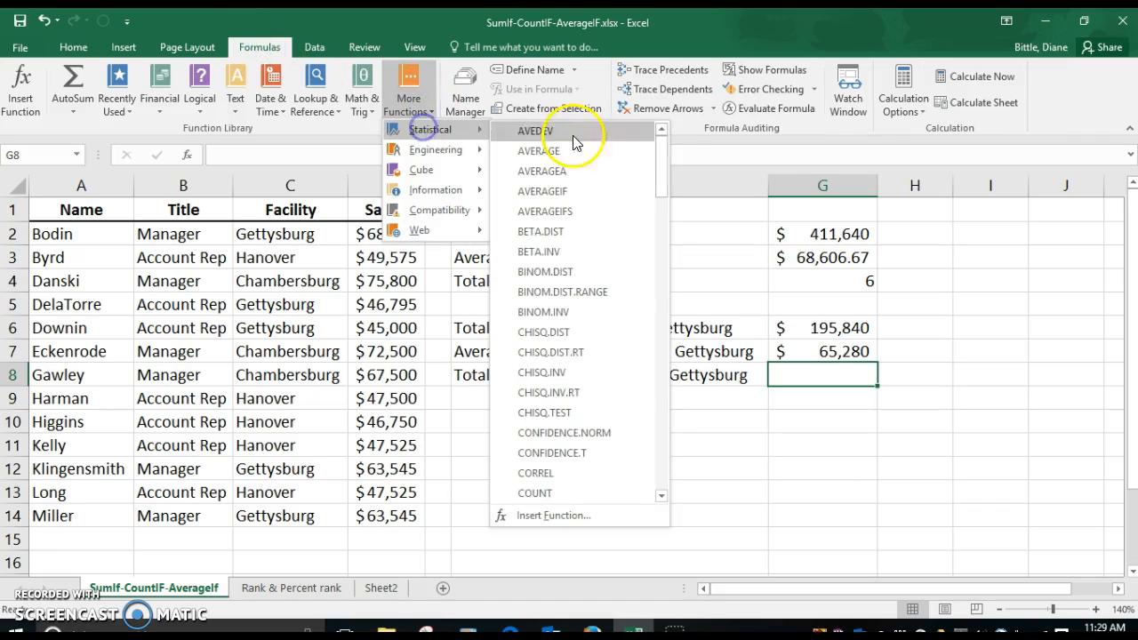
drag(663, 156, 666, 198)
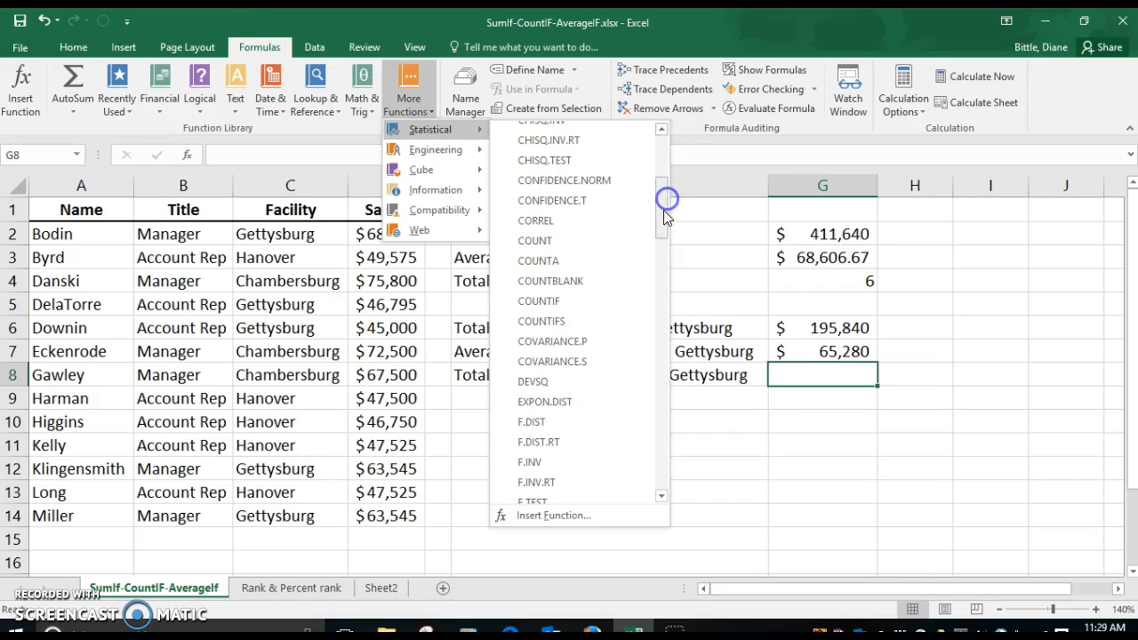
click(568, 325)
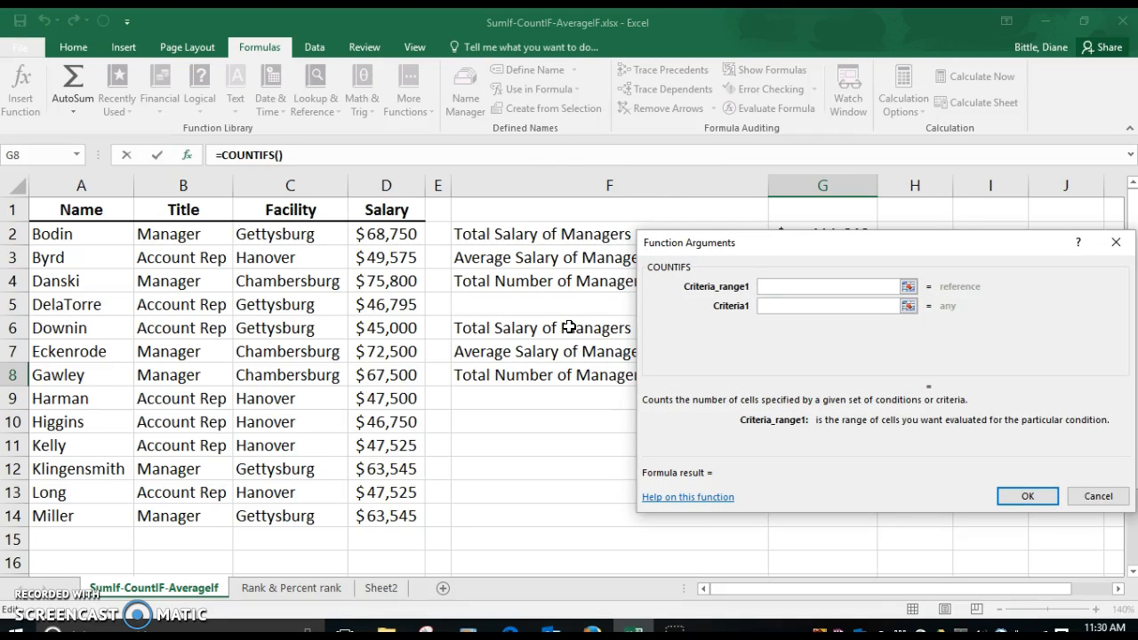
drag(181, 237, 190, 520)
click(785, 305)
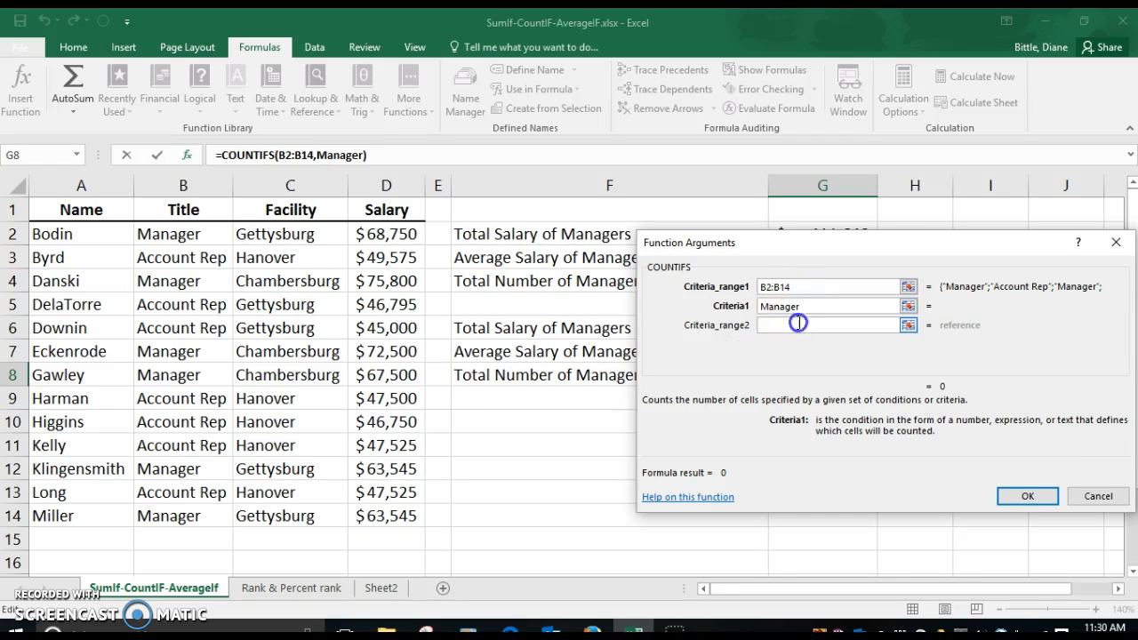
Add a second COUNTIFS condition with criteria range C2:C14 and criteria "Gettysburg", and complete the formula in G8
click(799, 324)
drag(296, 233, 290, 513)
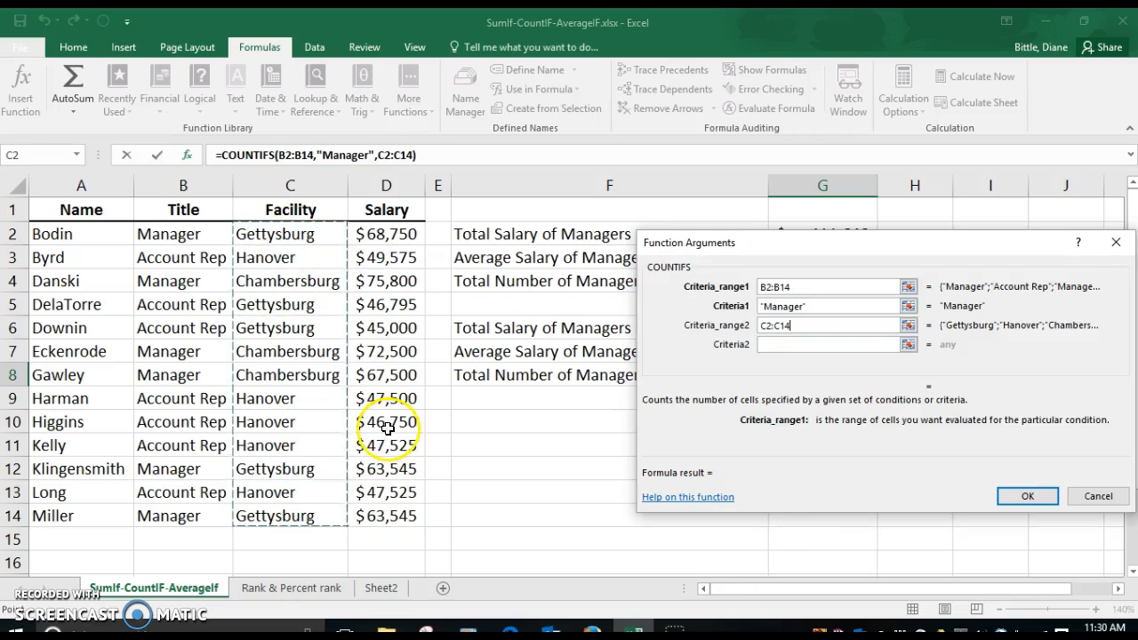
click(768, 348)
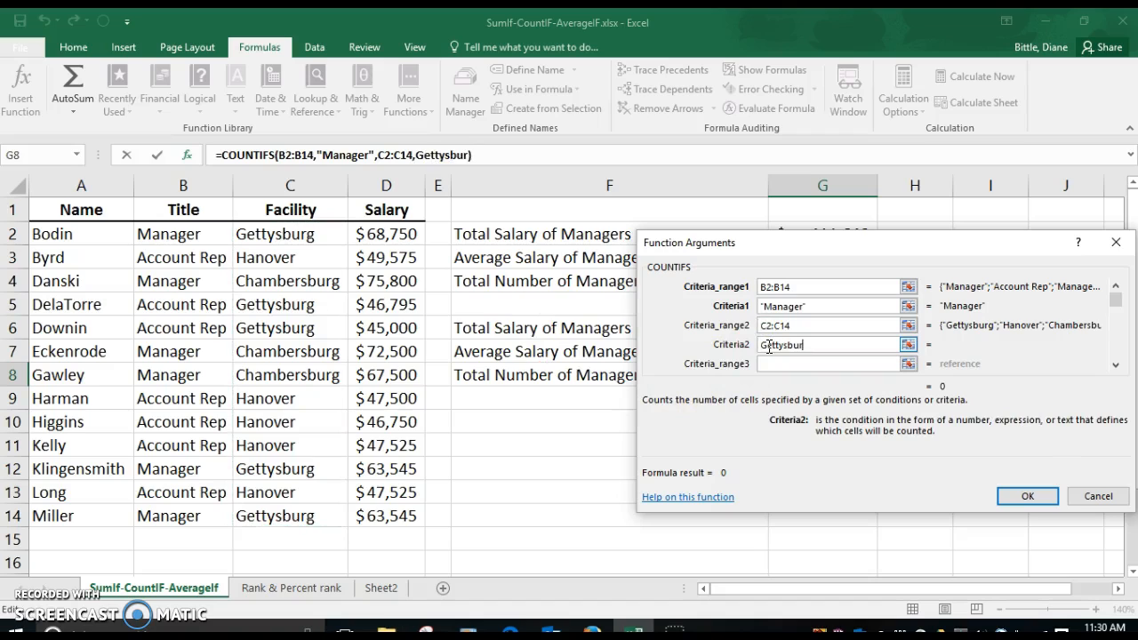
click(812, 361)
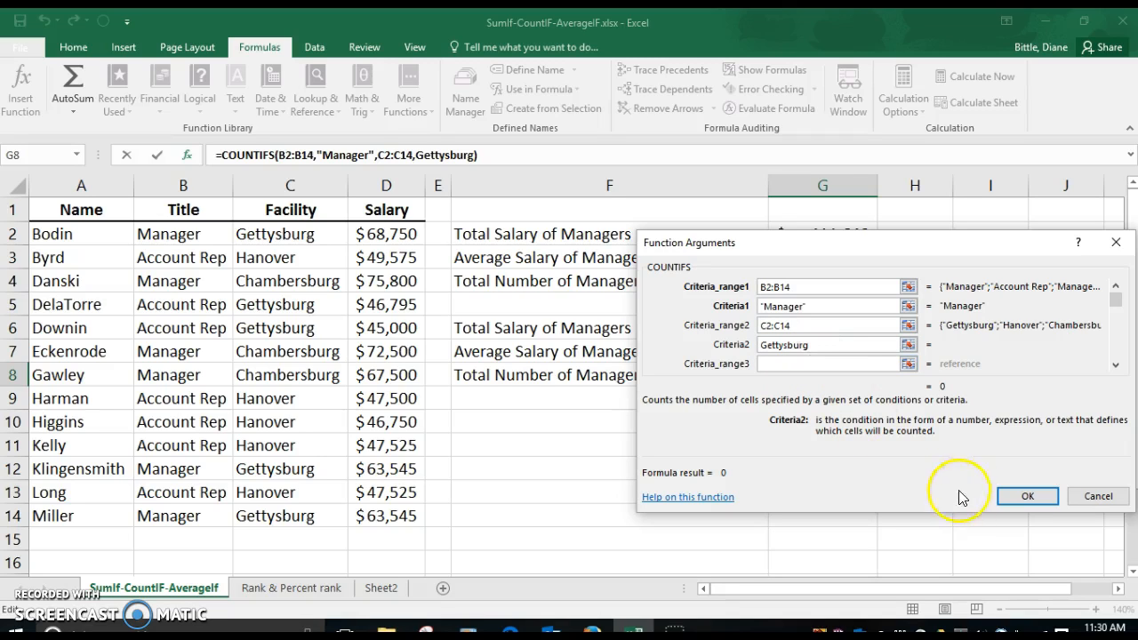
click(1013, 497)
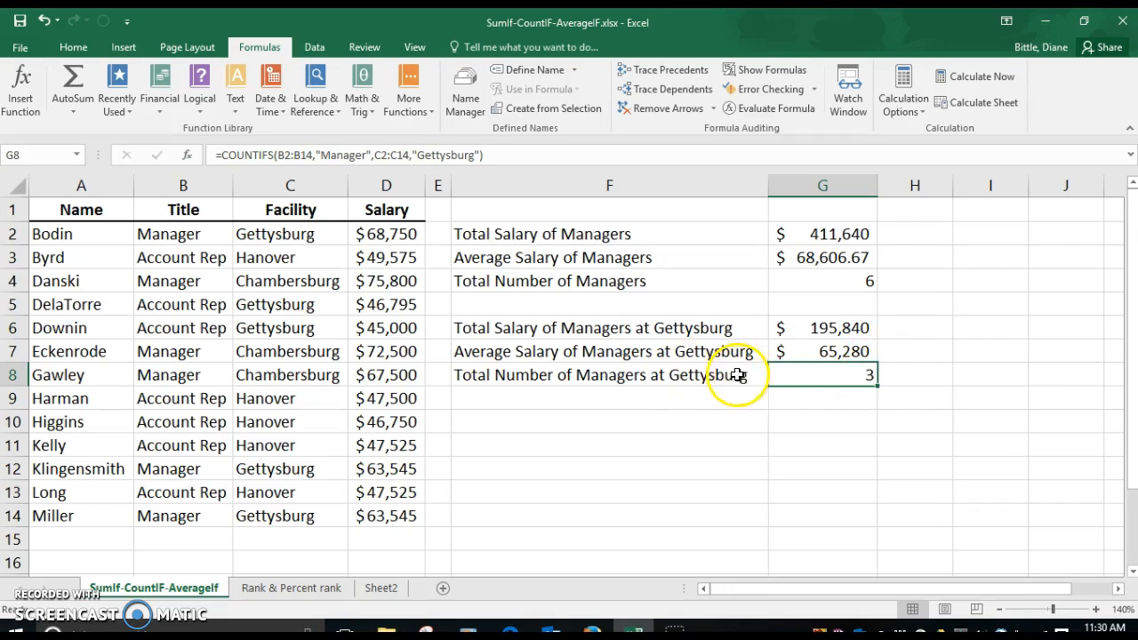
Check the Gettysburg managers' facility cells C2, C12 and C14, and change the facility in C4 to Gettysburg
click(285, 237)
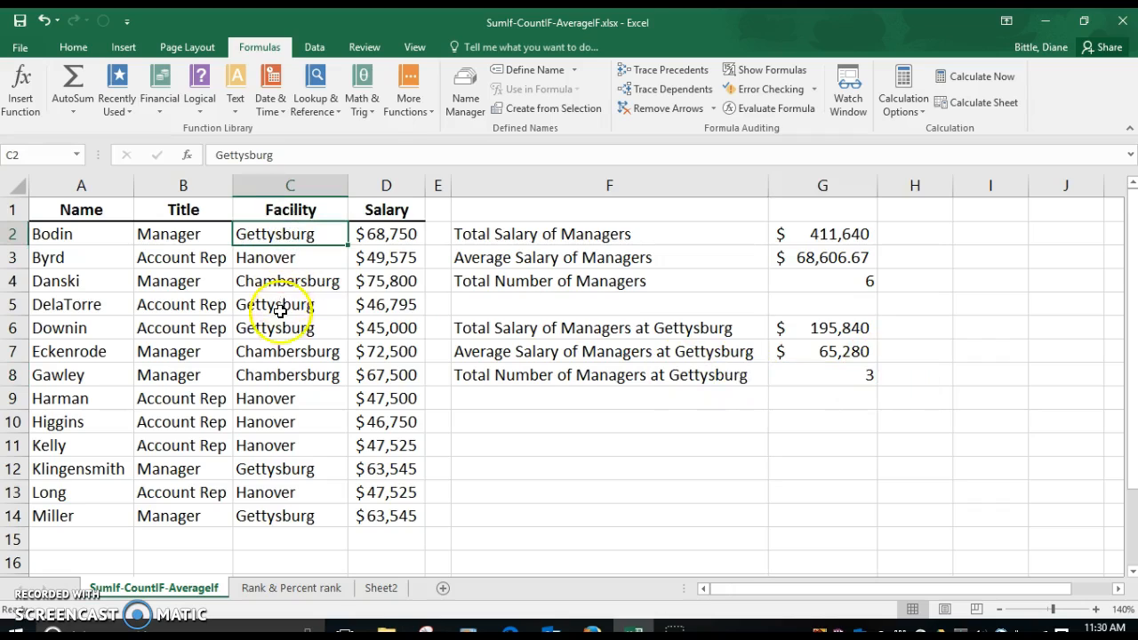
click(273, 471)
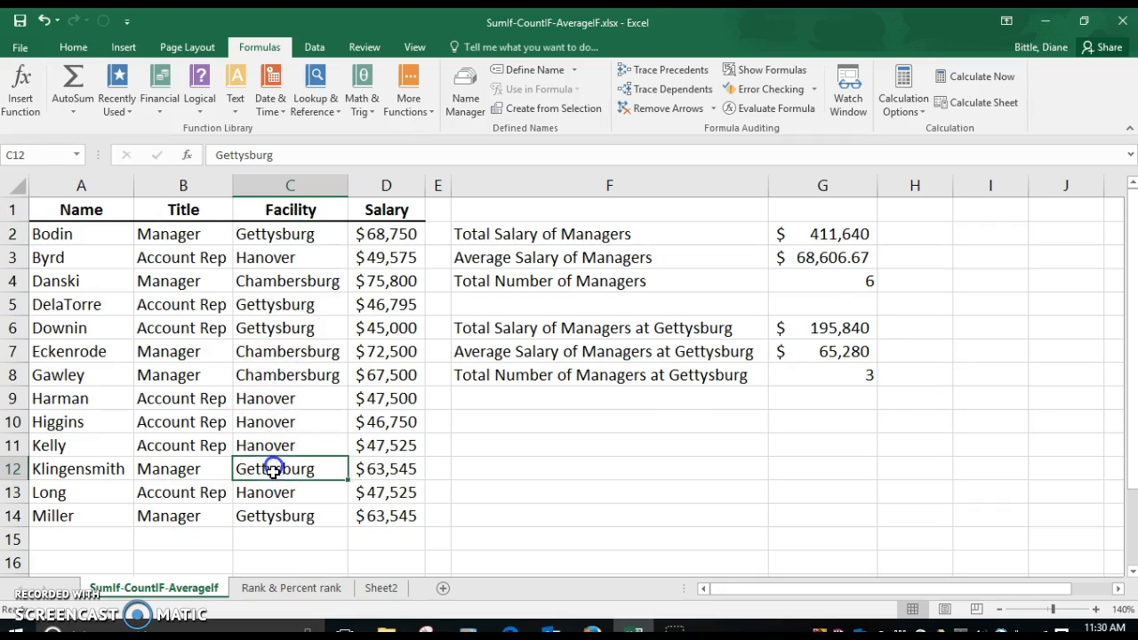
click(273, 516)
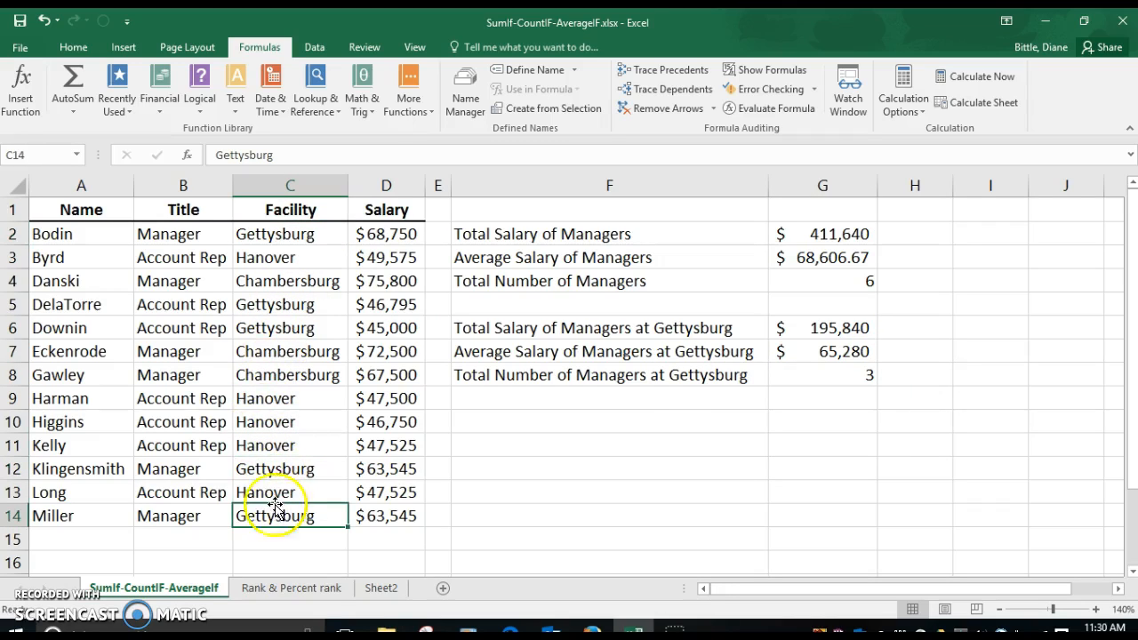
click(287, 284)
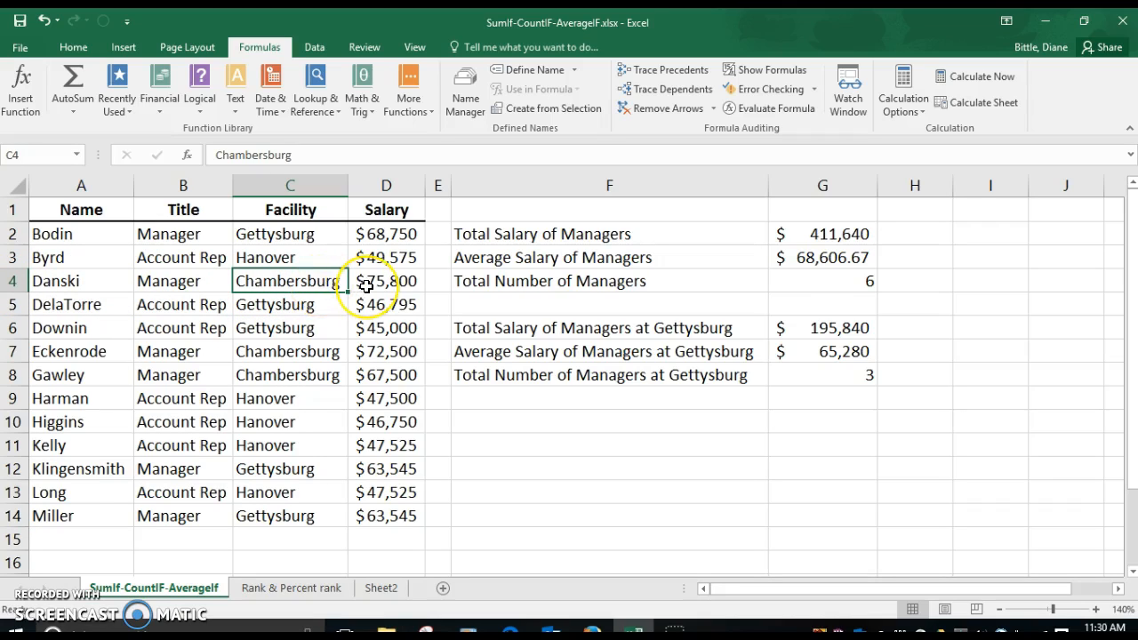
text(G)
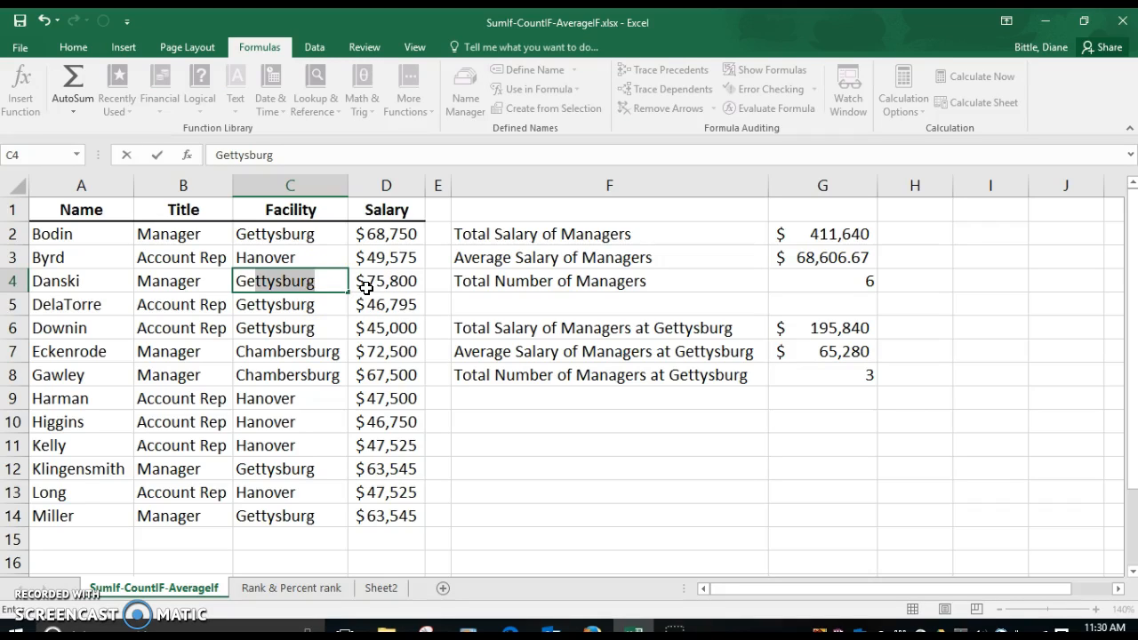
key(Return)
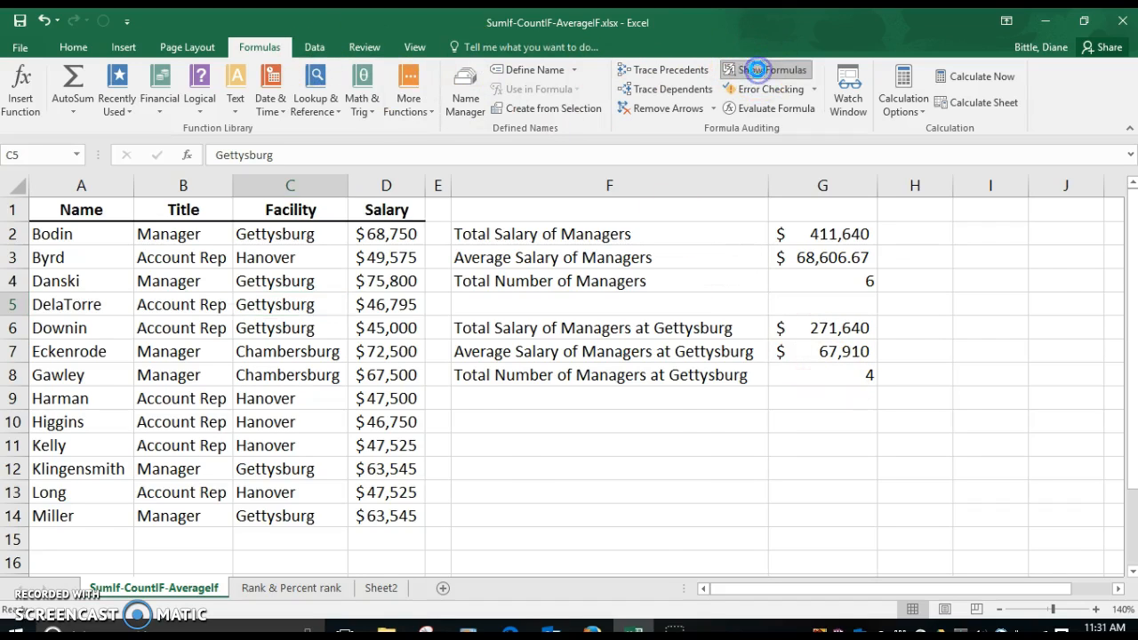
Show the worksheet's formulas instead of their results and autofit columns A through D to their contents
click(758, 71)
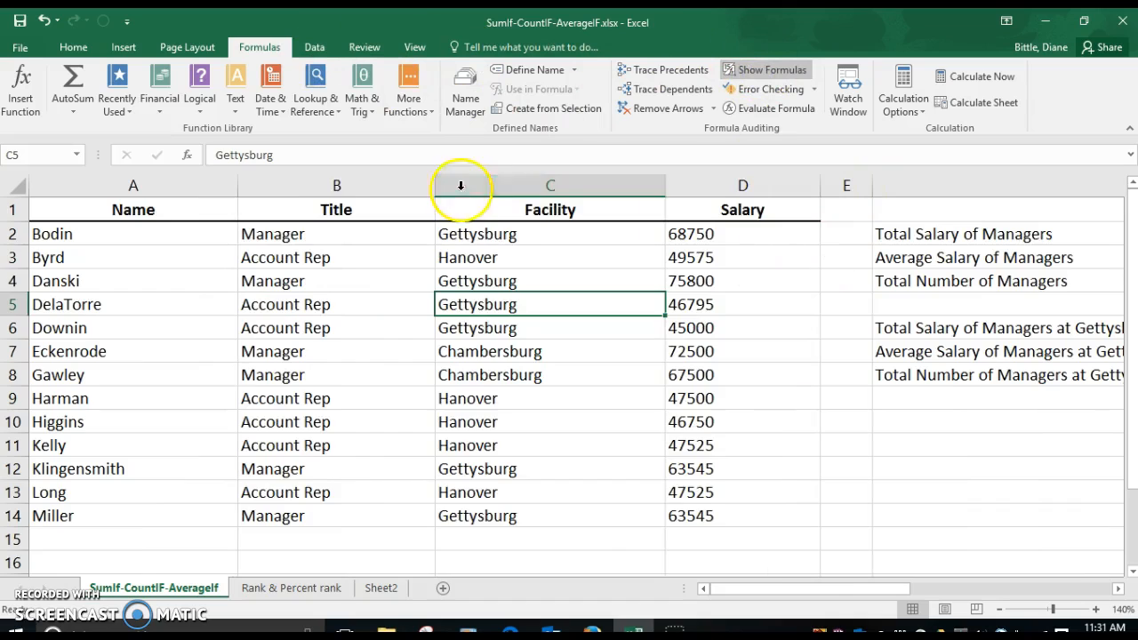
drag(145, 185, 666, 188)
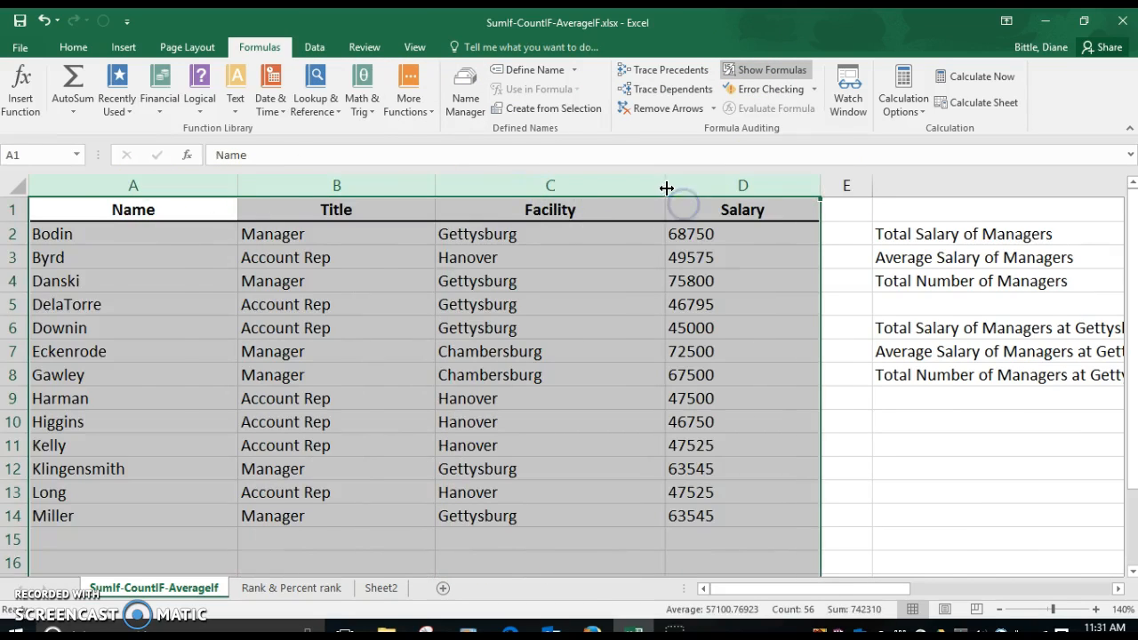
double_click(667, 186)
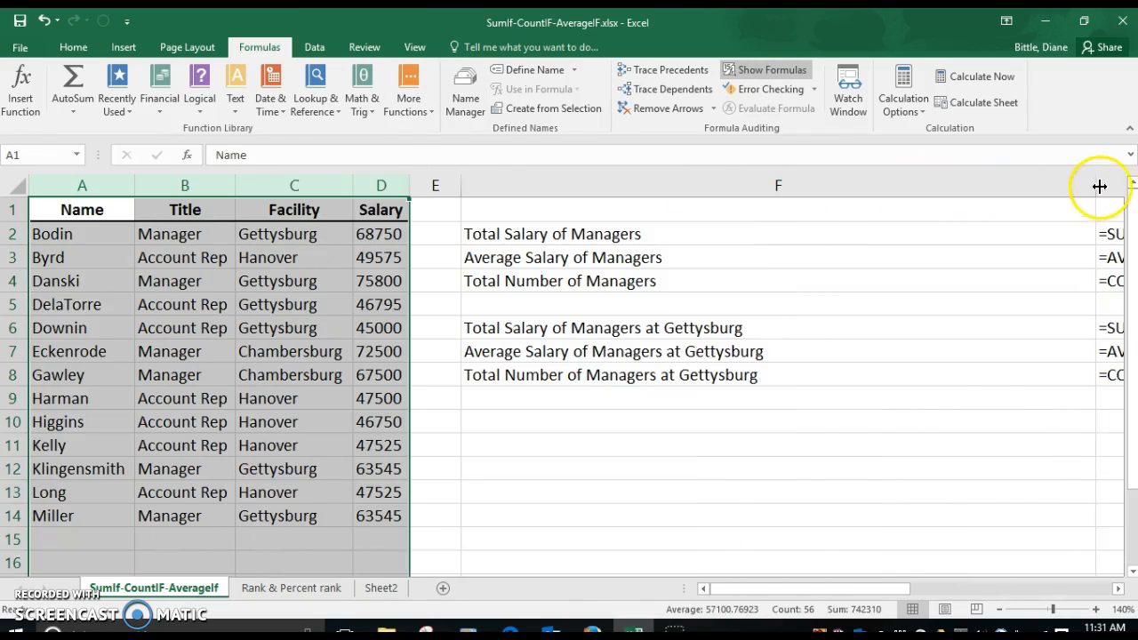
Narrow columns E and F and autofit column G so its complete formulas fit in view
drag(1097, 186, 777, 200)
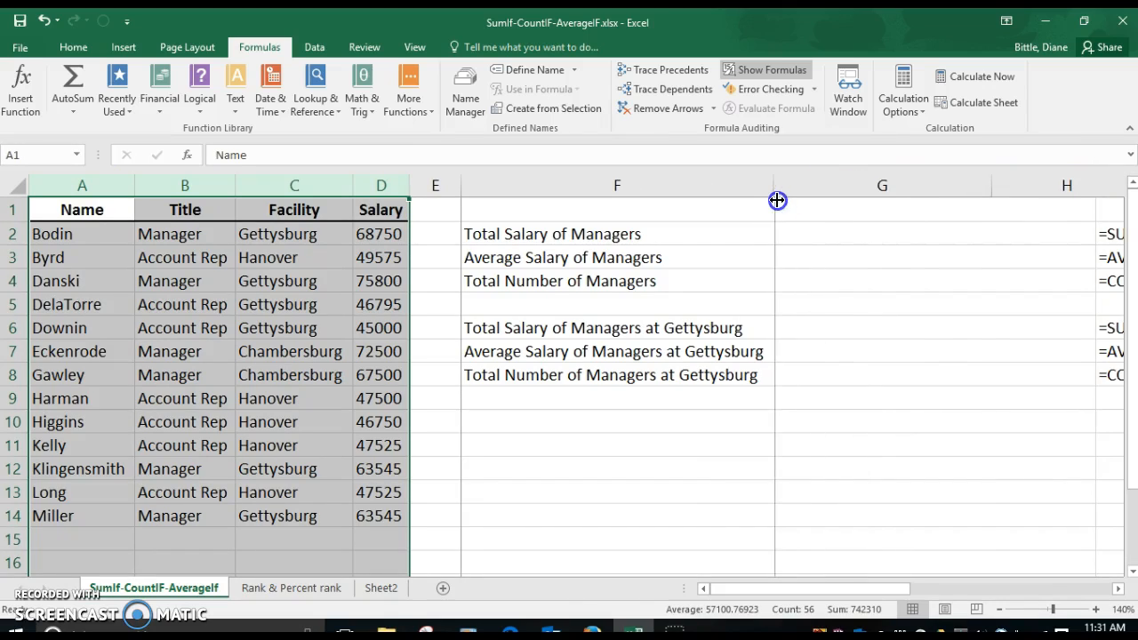
double_click(988, 190)
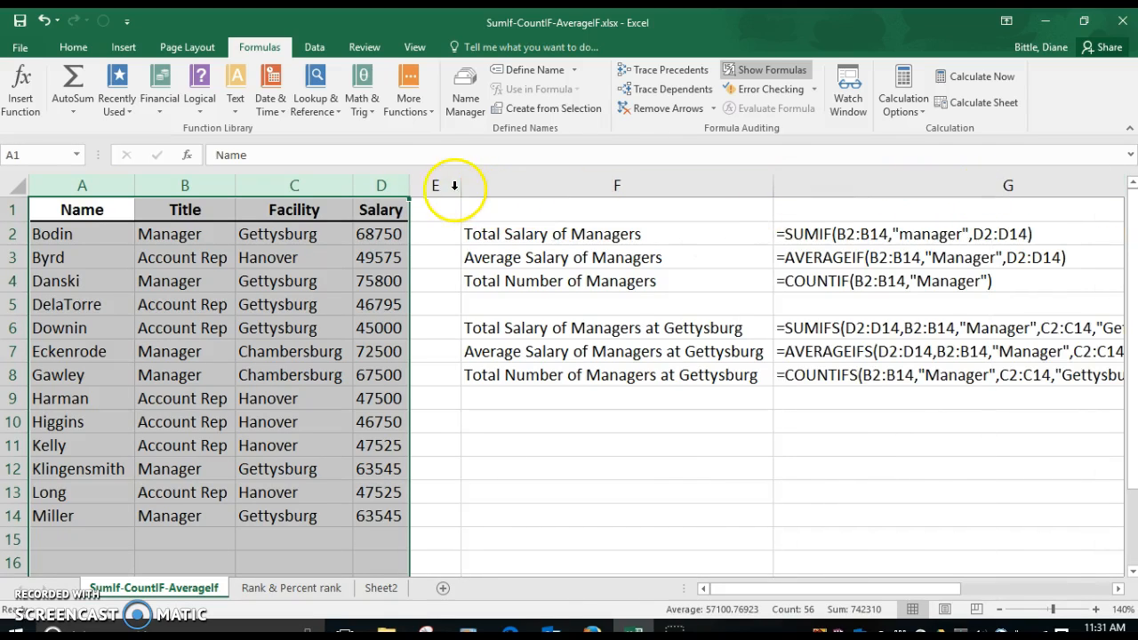
drag(459, 190, 428, 190)
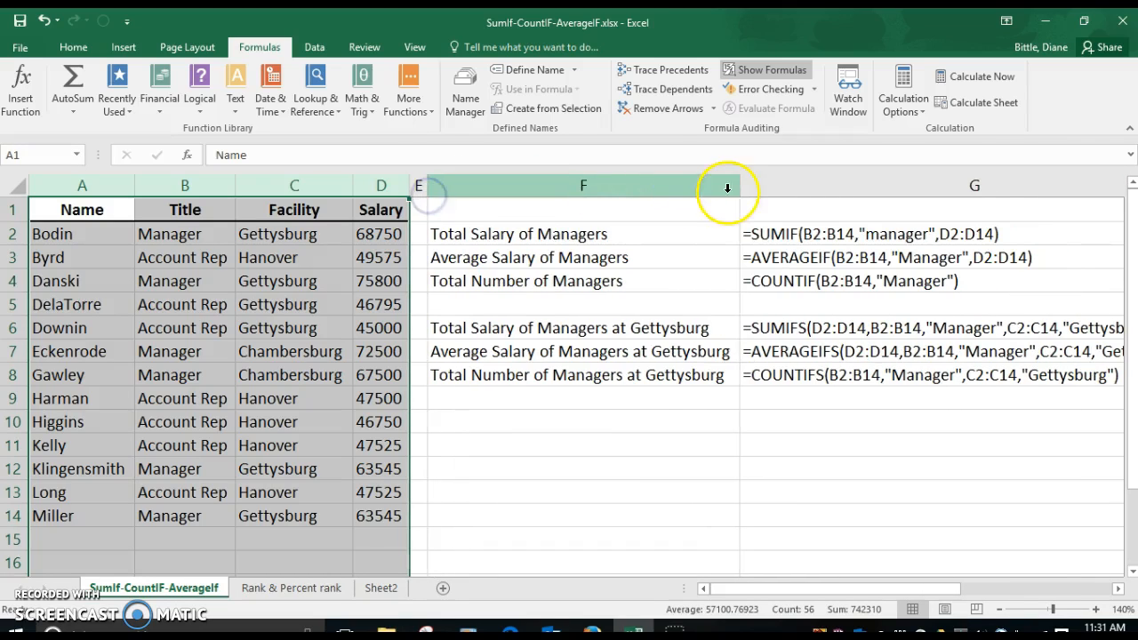
drag(739, 188, 641, 193)
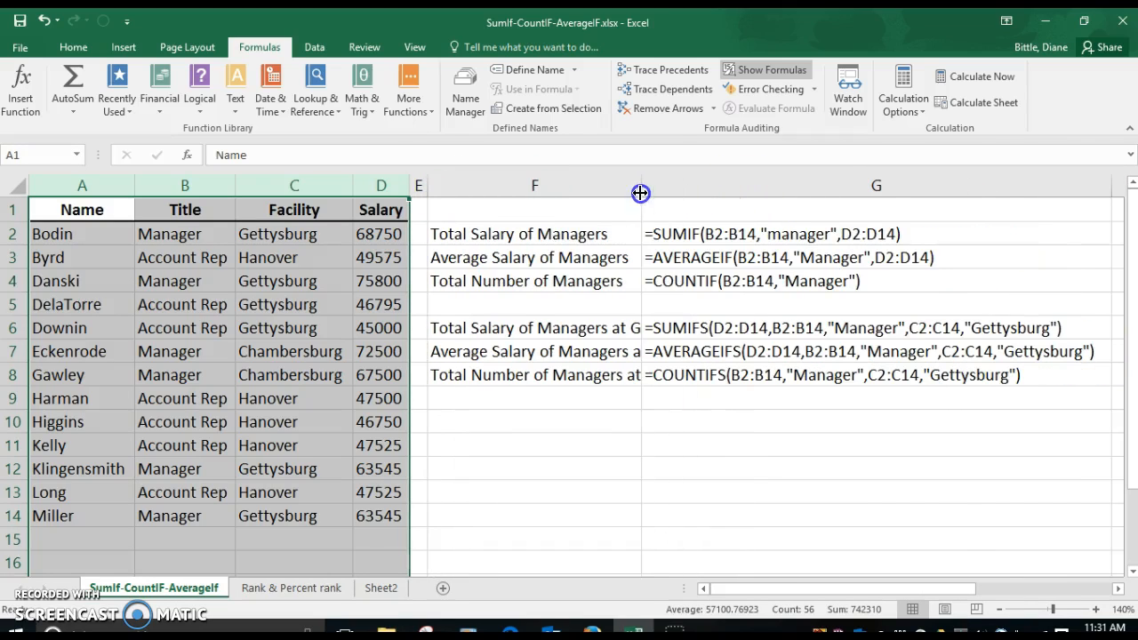